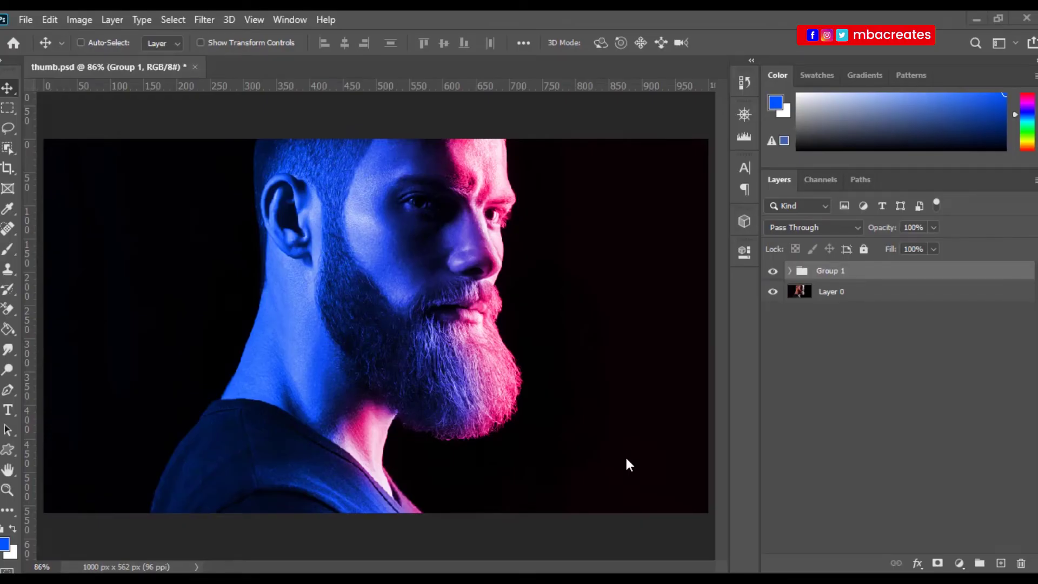
Toggle the visibility of Group 1 to compare the portrait, and delete the group to leave only the original photo layer
{"action": "left_click", "coordinate": [772, 271]}
{"action": "left_click", "coordinate": [772, 272]}
{"action": "key", "text": "Delete"}
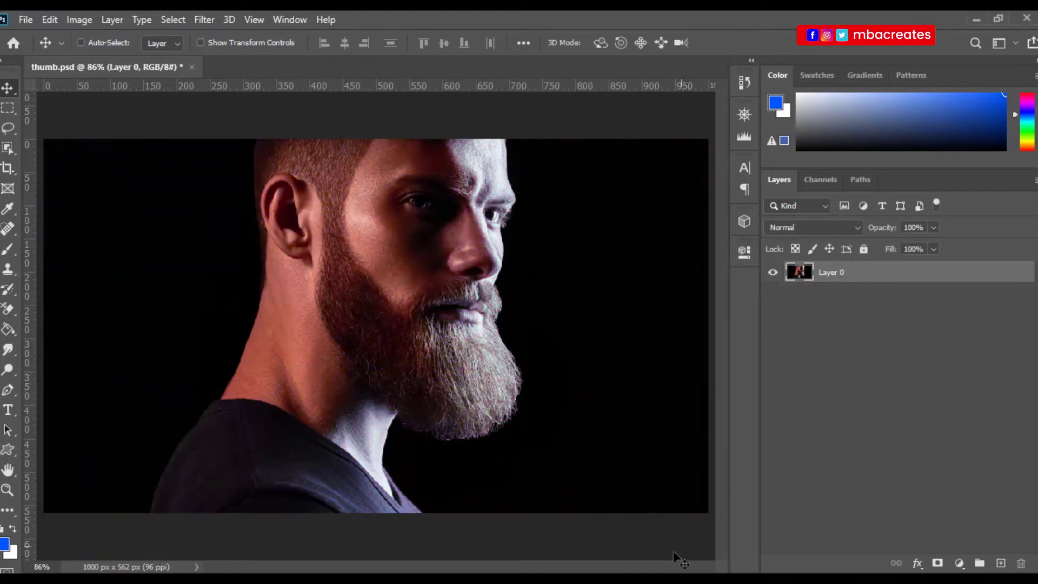
Add a Gradient fill layer above the portrait, keeping blue on both color stops and fading from blue to transparent
{"action": "left_click", "coordinate": [958, 564]}
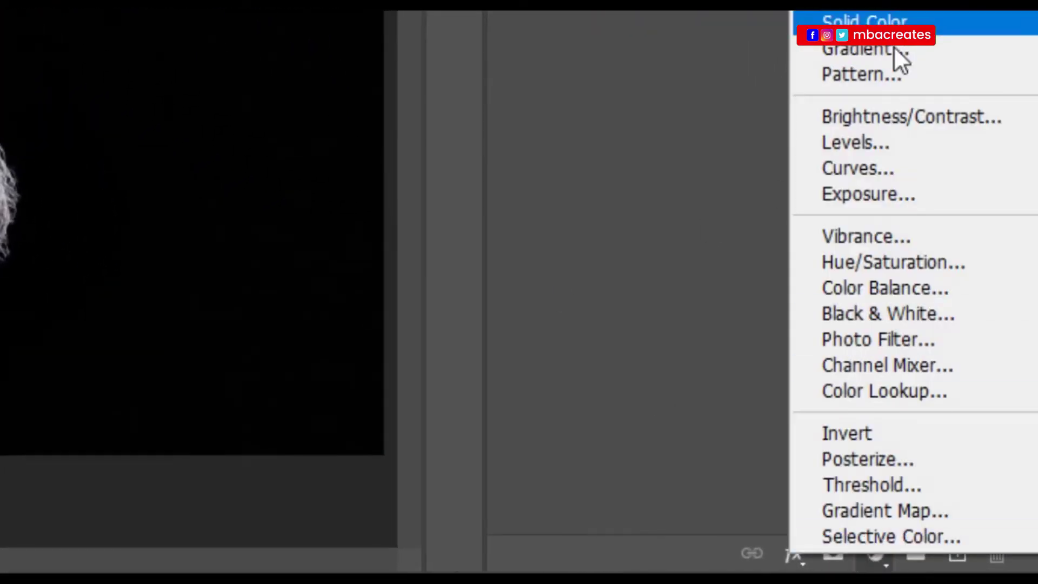
{"action": "left_click", "coordinate": [892, 54]}
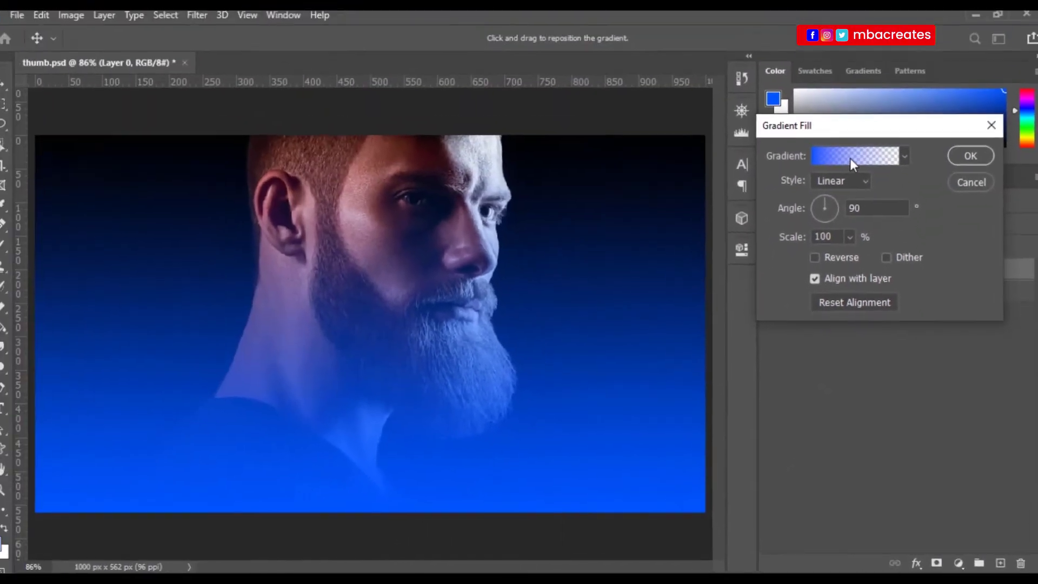
{"action": "left_click", "coordinate": [851, 158]}
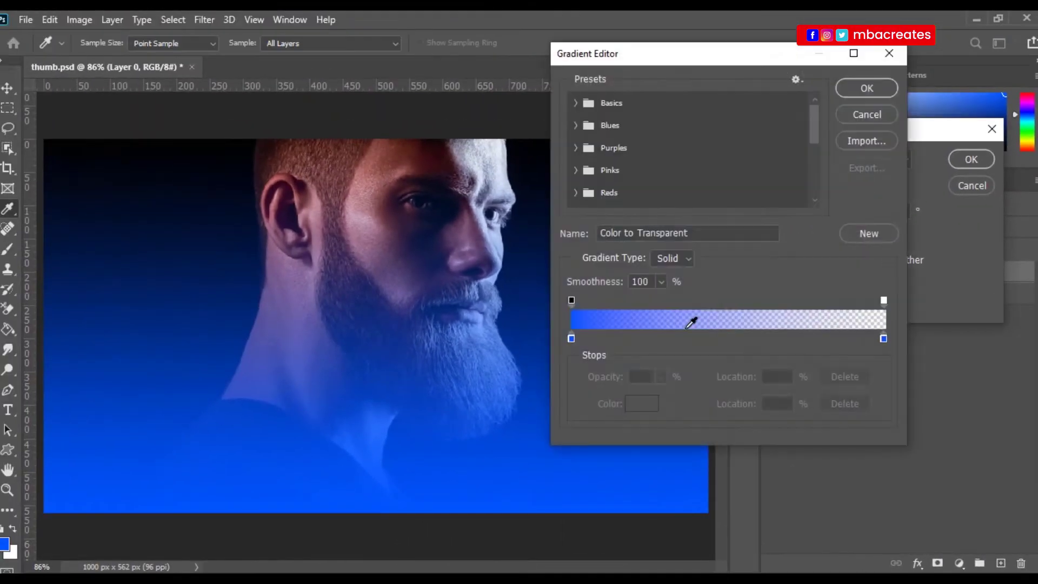
{"action": "left_click", "coordinate": [571, 340]}
{"action": "left_click", "coordinate": [884, 339]}
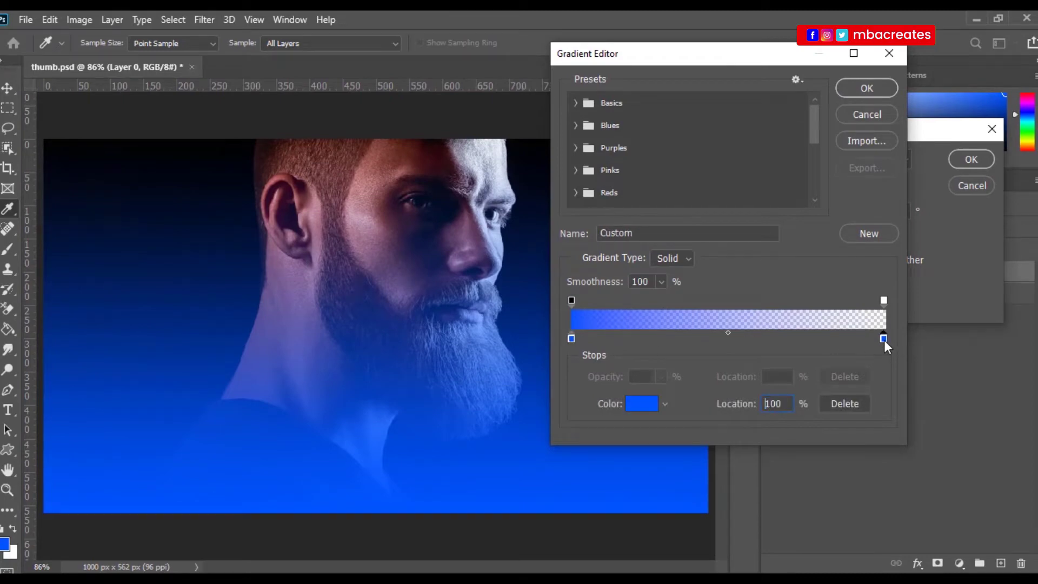
{"action": "left_click", "coordinate": [571, 339]}
{"action": "left_click", "coordinate": [861, 88]}
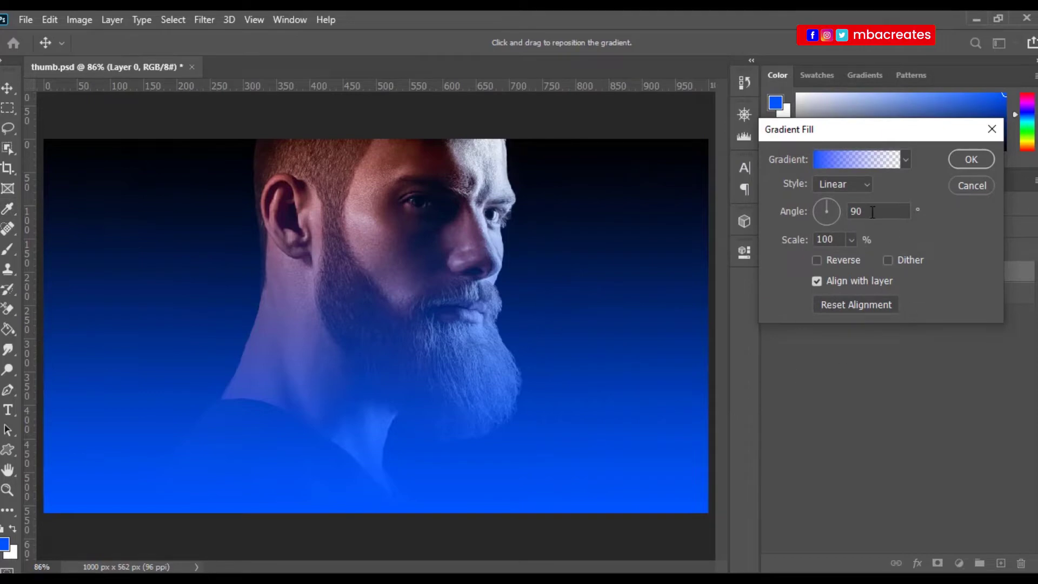
Set the blue gradient fill's angle to 0° and change its layer blend mode to Color
{"action": "left_click_drag", "start_coordinate": [883, 131], "coordinate": [722, 137]}
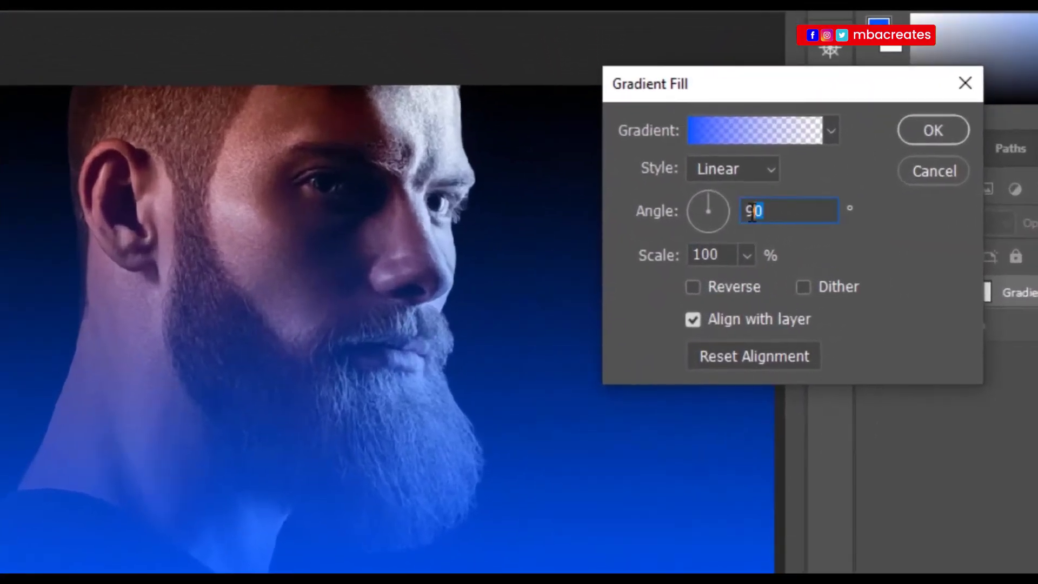
{"action": "double_click", "coordinate": [694, 220]}
{"action": "type", "text": "0"}
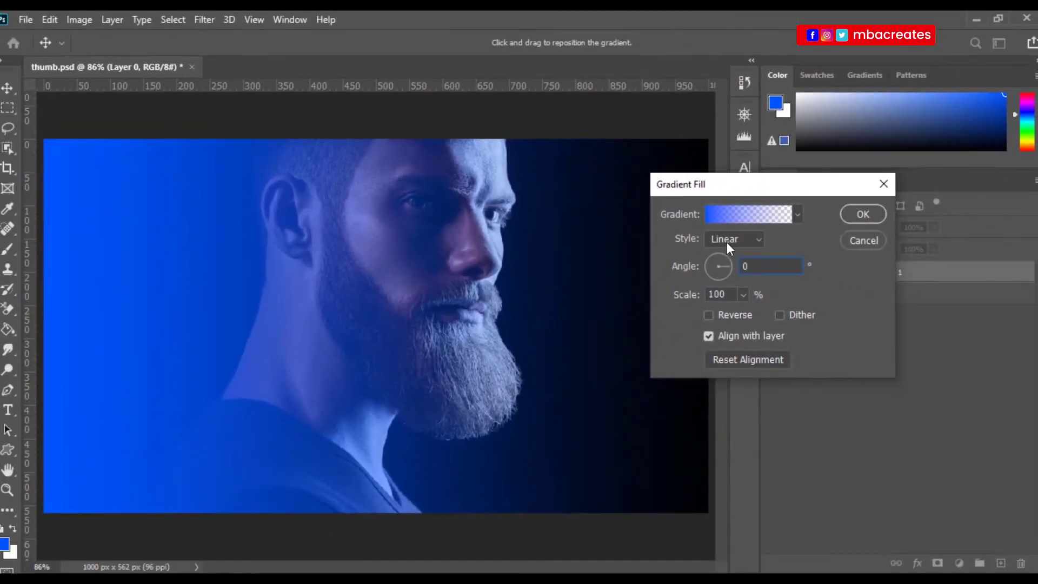
{"action": "left_click", "coordinate": [863, 215]}
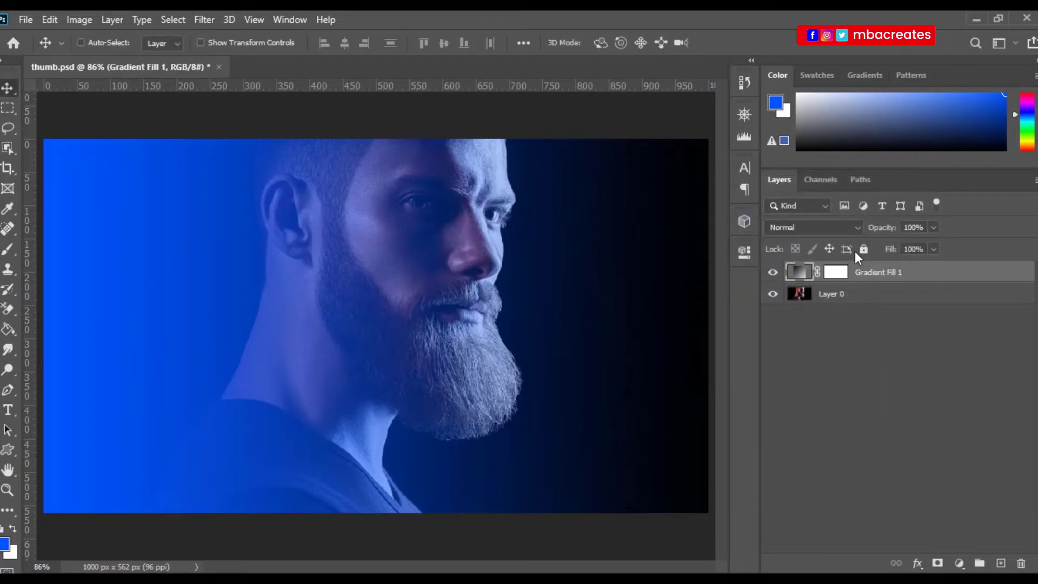
{"action": "left_click", "coordinate": [858, 227]}
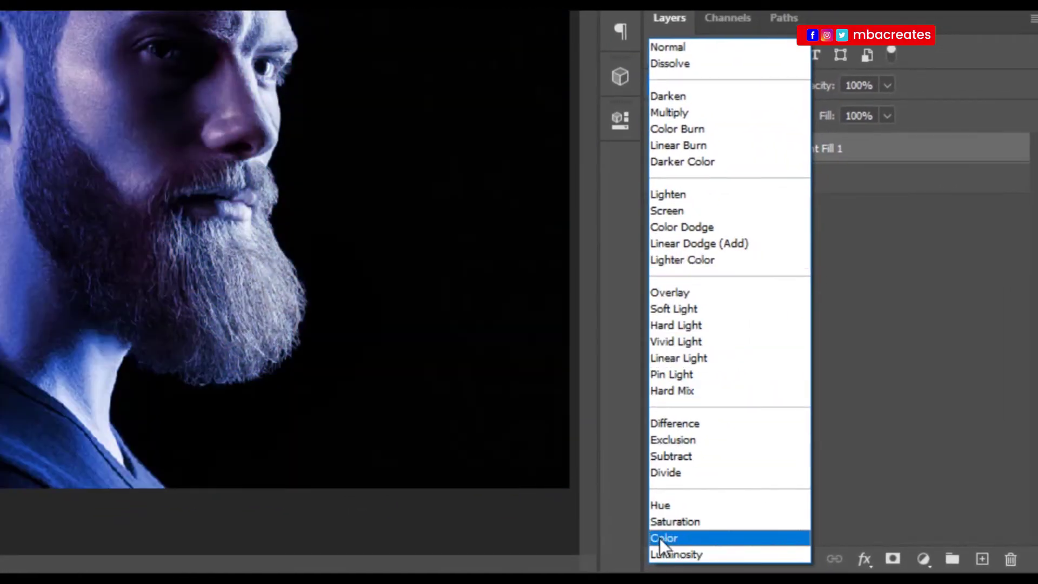
{"action": "left_click", "coordinate": [662, 538]}
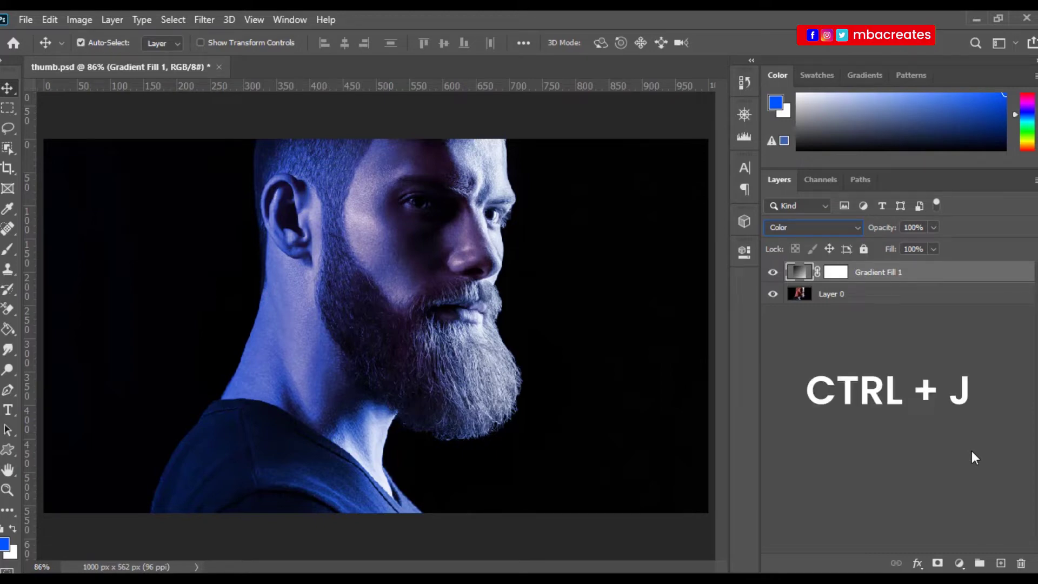
Duplicate the blue gradient fill layer and put both gradient layers in a group named "blue"
{"action": "key", "text": "ctrl+j"}
{"action": "left_click", "coordinate": [899, 295]}
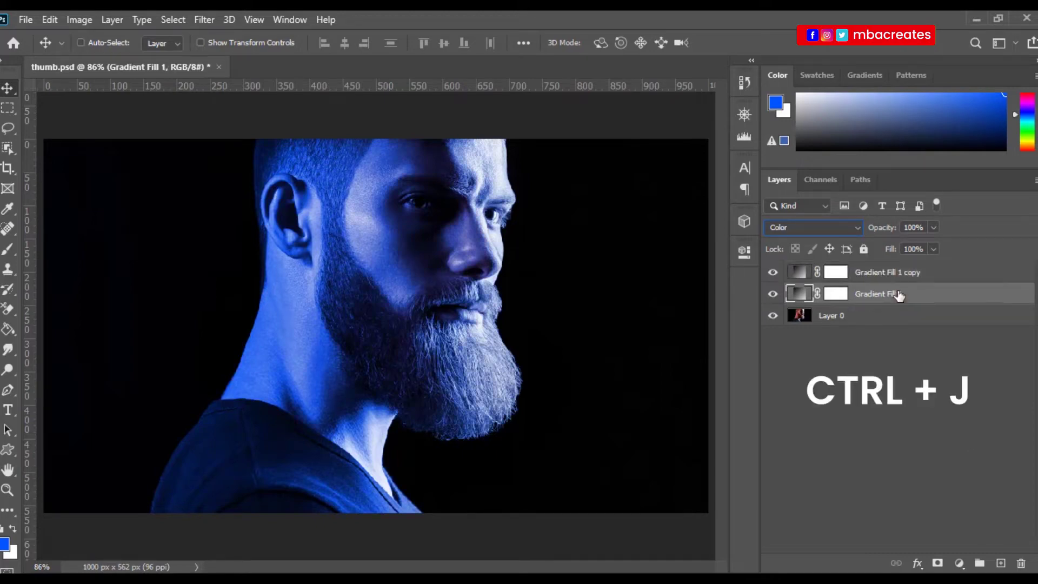
{"action": "key", "text": "ctrl"}
{"action": "left_click", "coordinate": [893, 275], "text": "ctrl"}
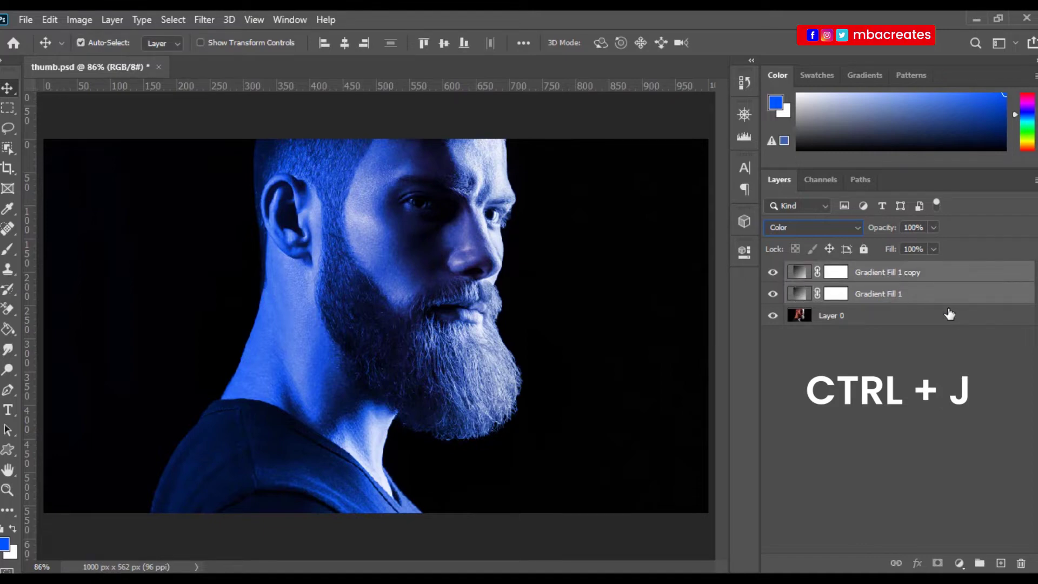
{"action": "key", "text": "ctrl+g"}
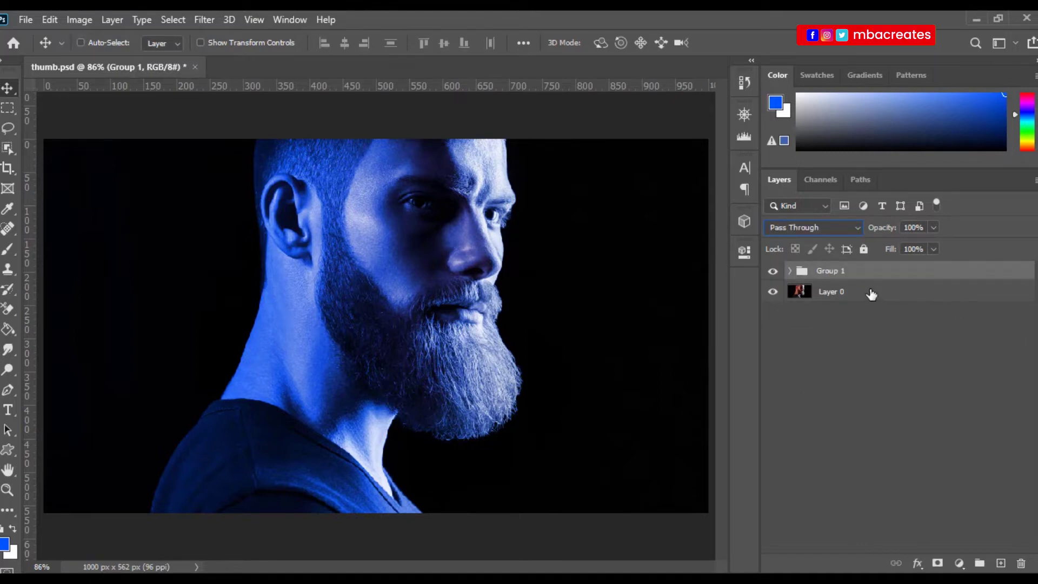
{"action": "double_click", "coordinate": [833, 272]}
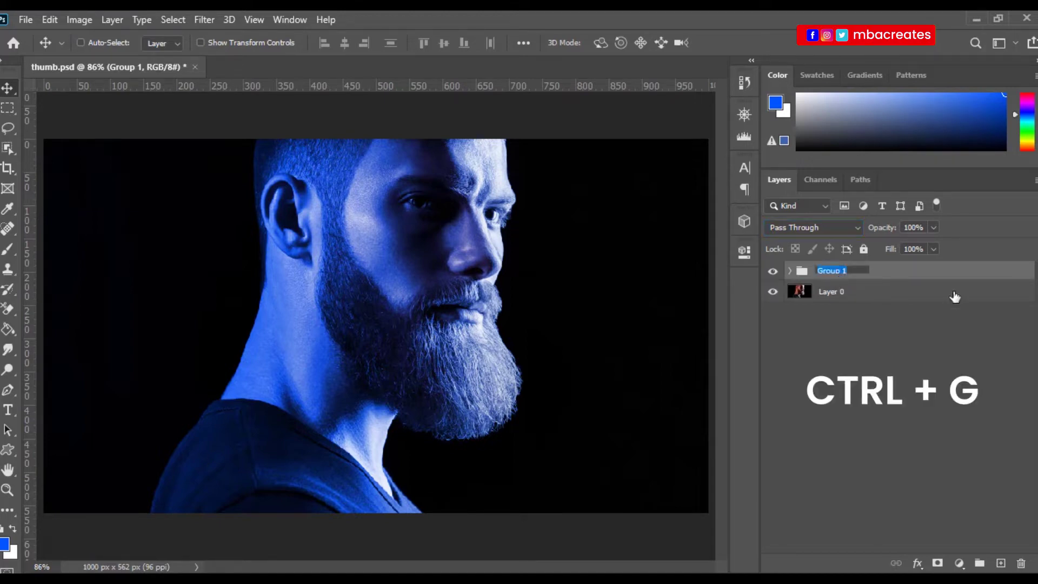
{"action": "type", "text": "blue"}
{"action": "key", "text": "Return"}
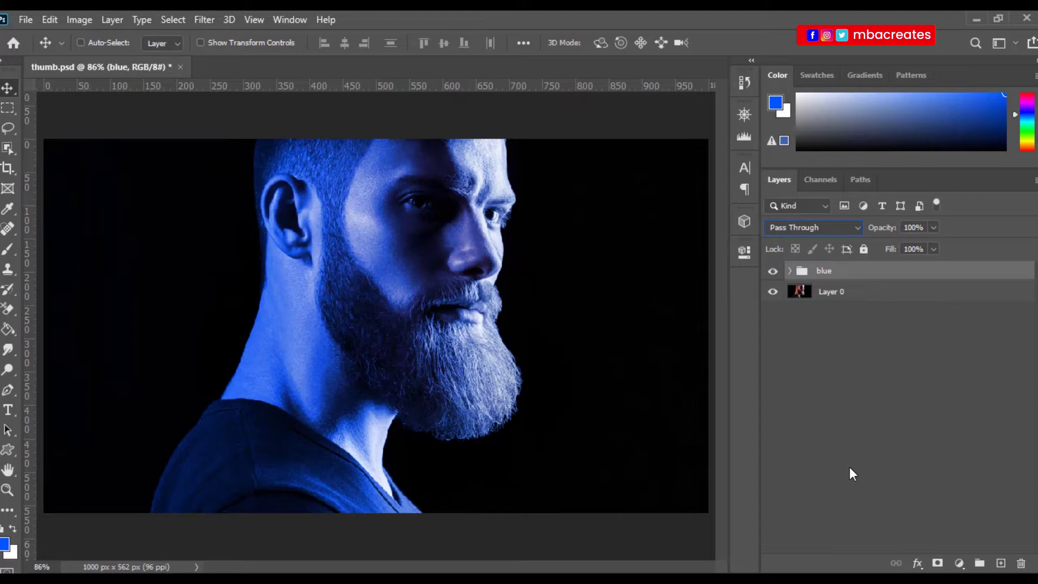
Add another Gradient fill layer above the blue group and set its starting color stop to ff0066
{"action": "left_click", "coordinate": [959, 565]}
{"action": "left_click", "coordinate": [963, 306]}
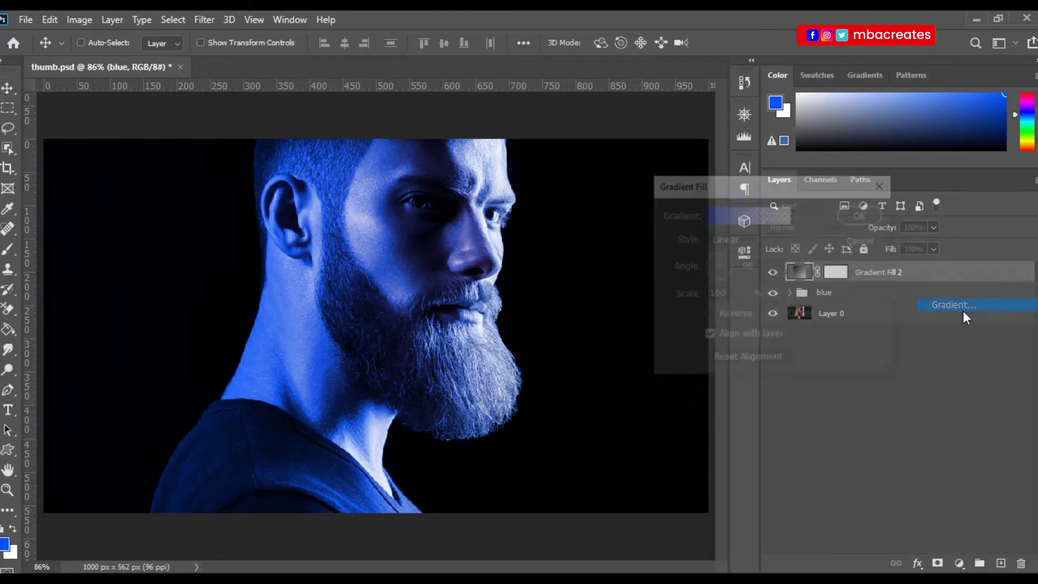
{"action": "left_click", "coordinate": [742, 216]}
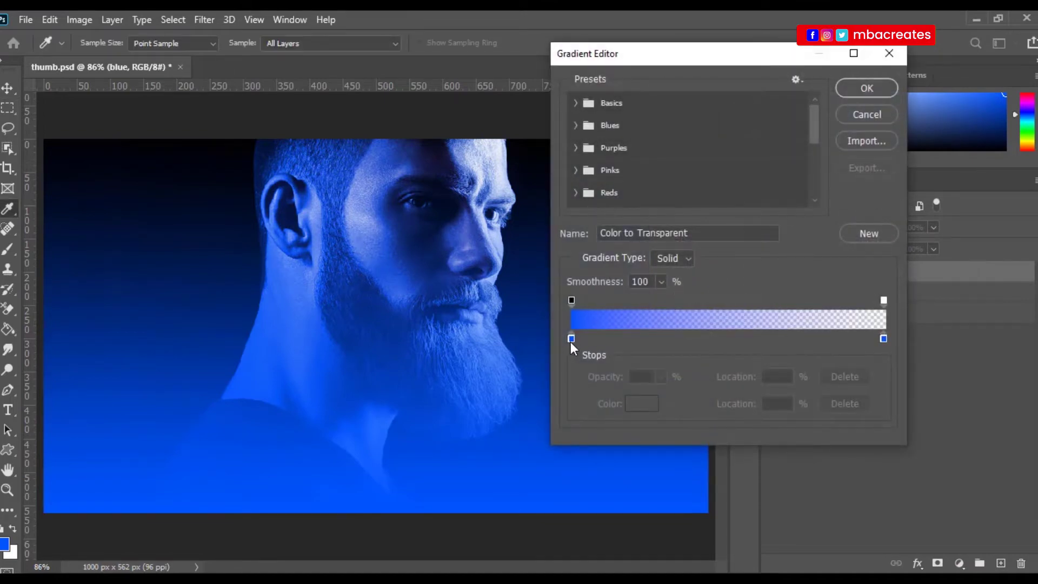
{"action": "left_click", "coordinate": [571, 339]}
{"action": "double_click", "coordinate": [571, 339]}
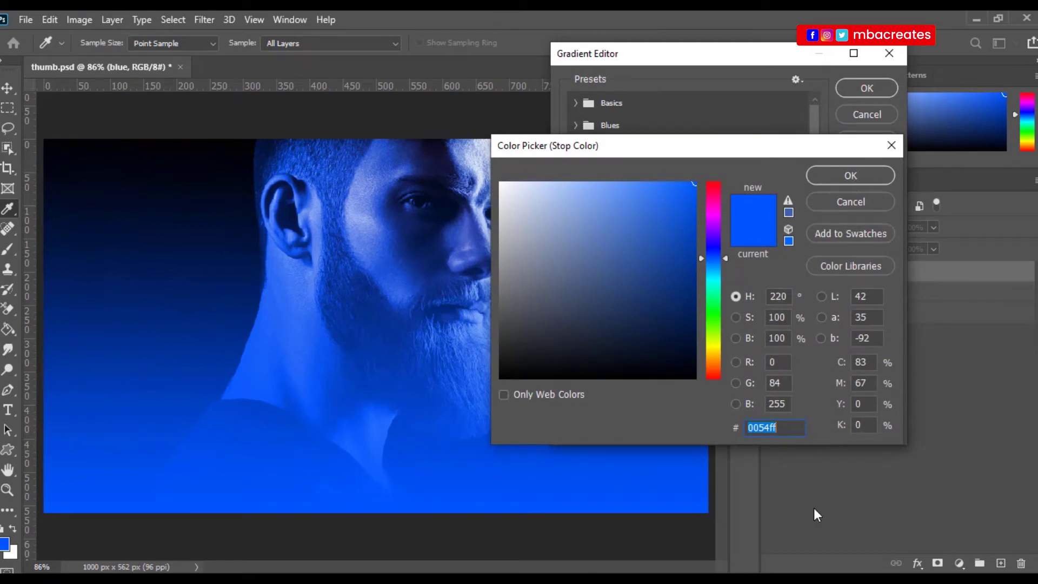
{"action": "type", "text": "ff0066"}
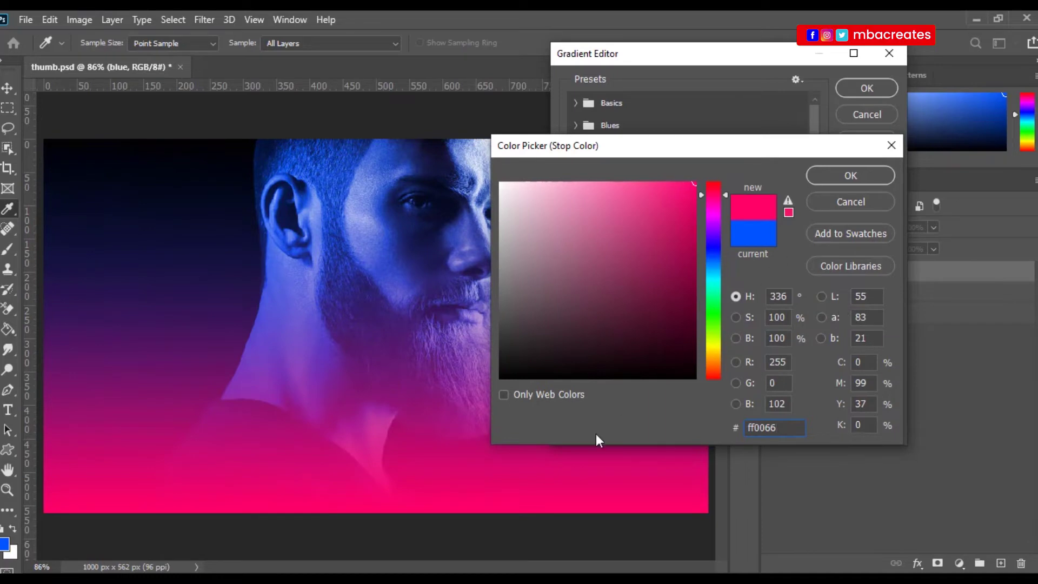
{"action": "left_click", "coordinate": [836, 177]}
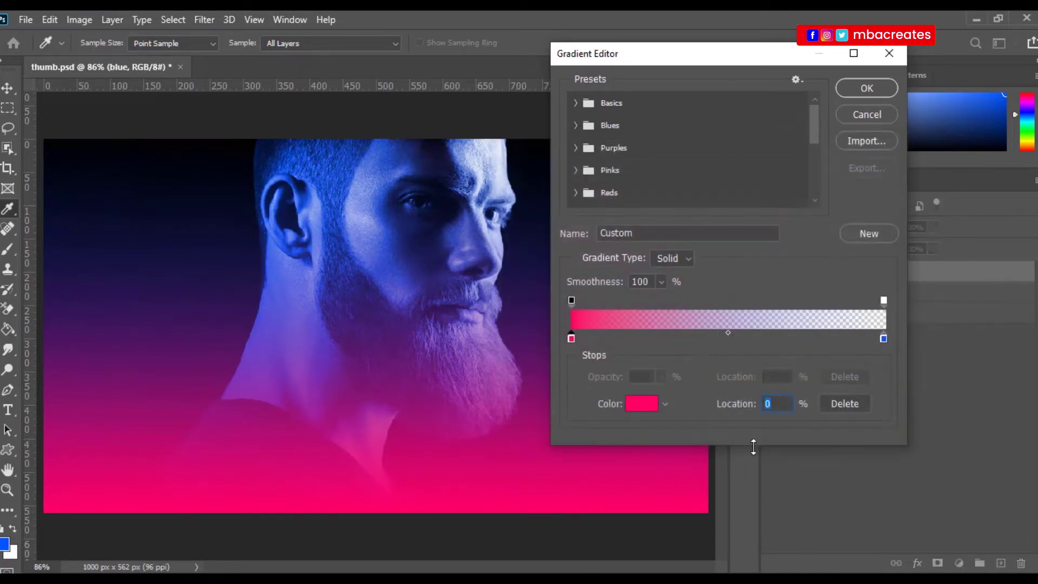
Set the end color stop of the new gradient to ff0066 and accept the edited gradient
{"action": "left_click", "coordinate": [884, 339]}
{"action": "double_click", "coordinate": [883, 338]}
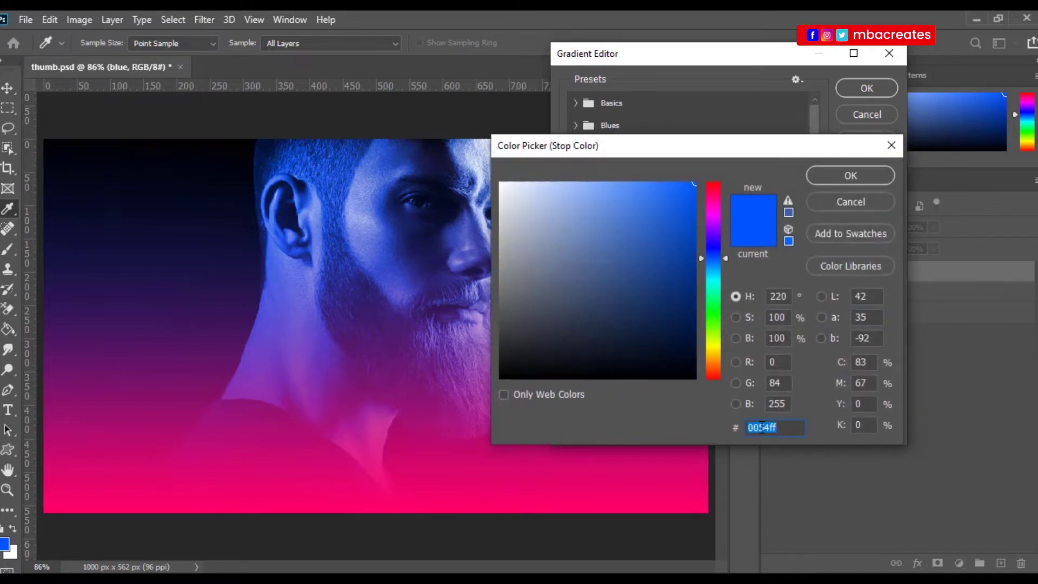
{"action": "type", "text": "ff00"}
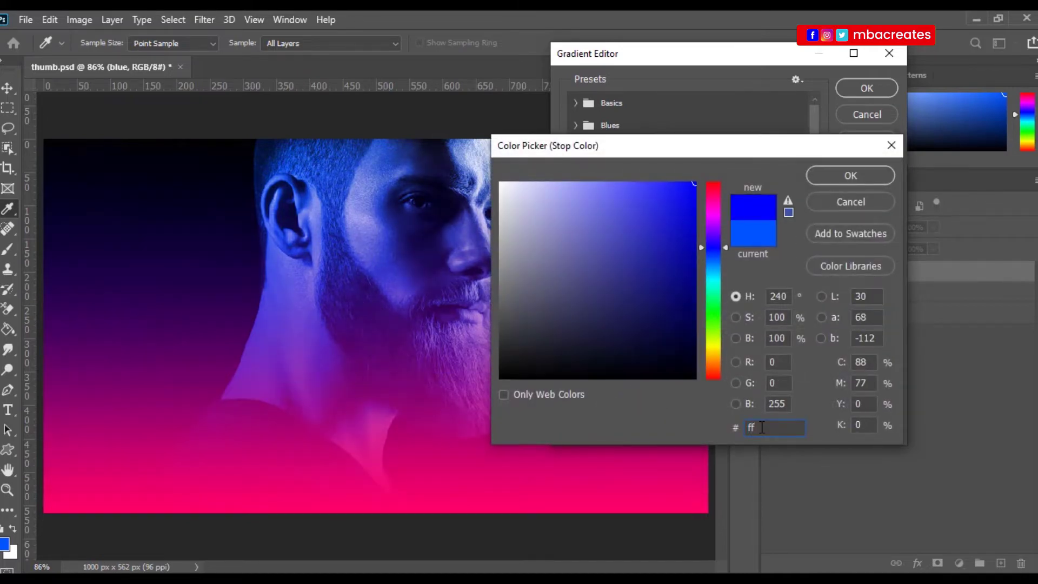
{"action": "type", "text": "66"}
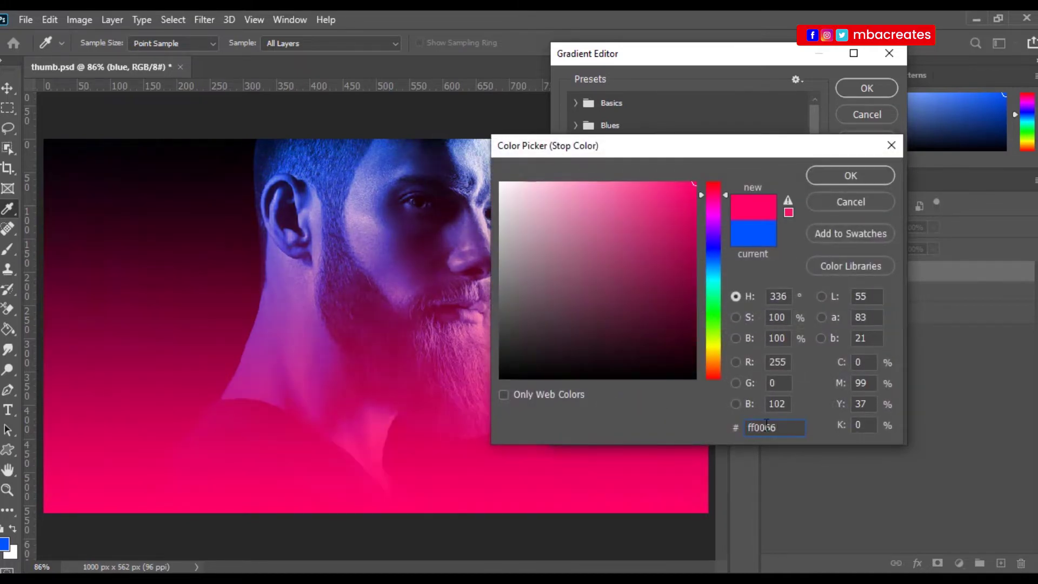
{"action": "left_click", "coordinate": [844, 177]}
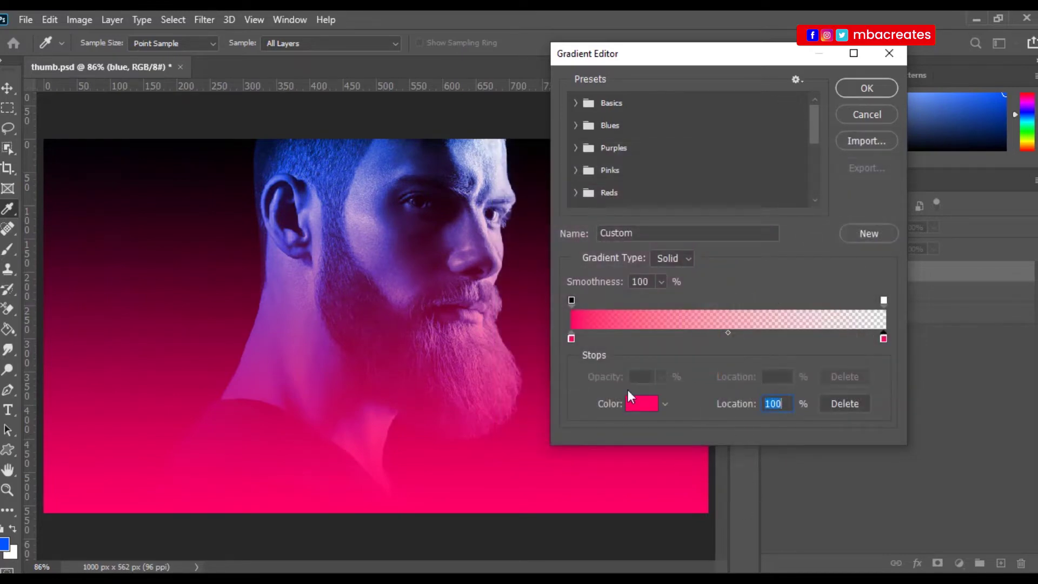
{"action": "left_click", "coordinate": [869, 89]}
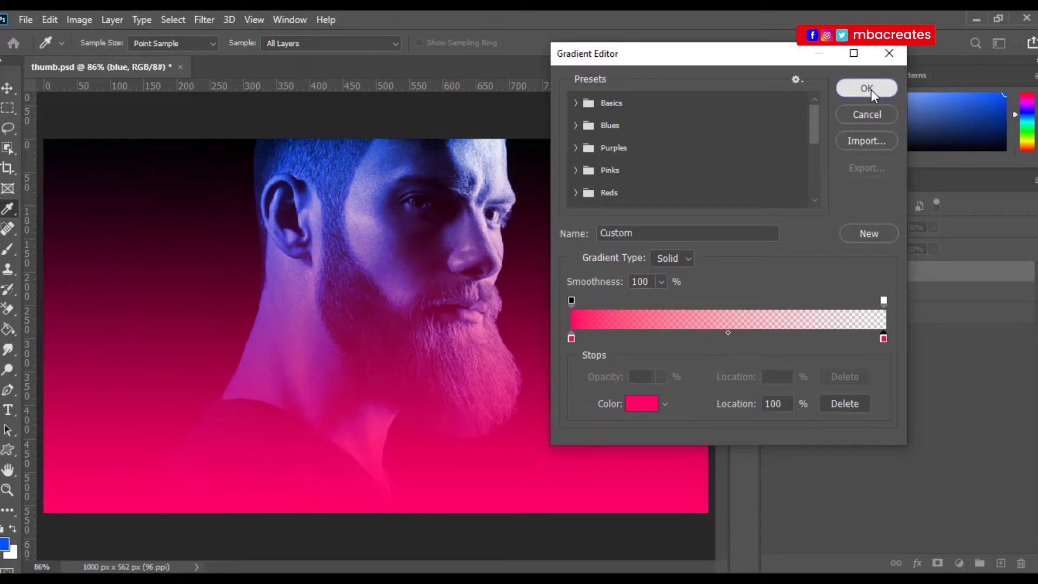
Set the pink gradient fill's angle to 180° and change its layer blend mode to Color
{"action": "left_click_drag", "start_coordinate": [816, 190], "coordinate": [752, 187]}
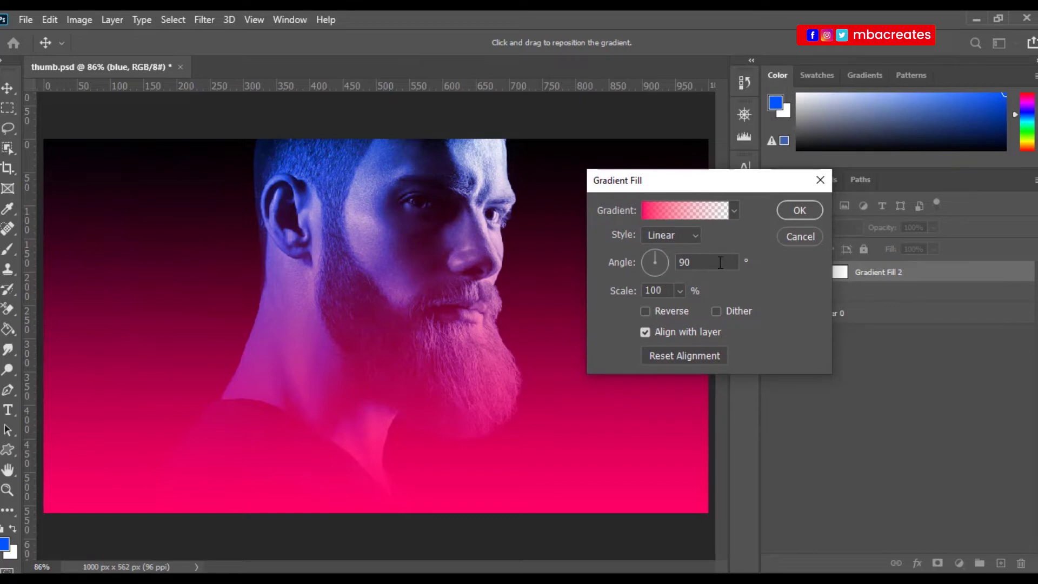
{"action": "double_click", "coordinate": [718, 262]}
{"action": "type", "text": "180"}
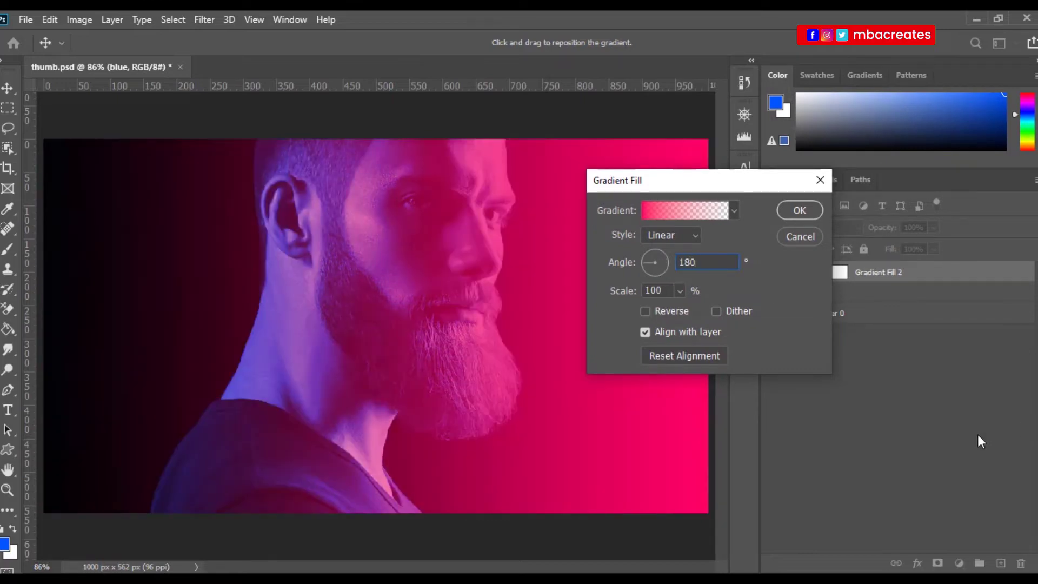
{"action": "left_click", "coordinate": [802, 211]}
{"action": "left_click", "coordinate": [856, 227]}
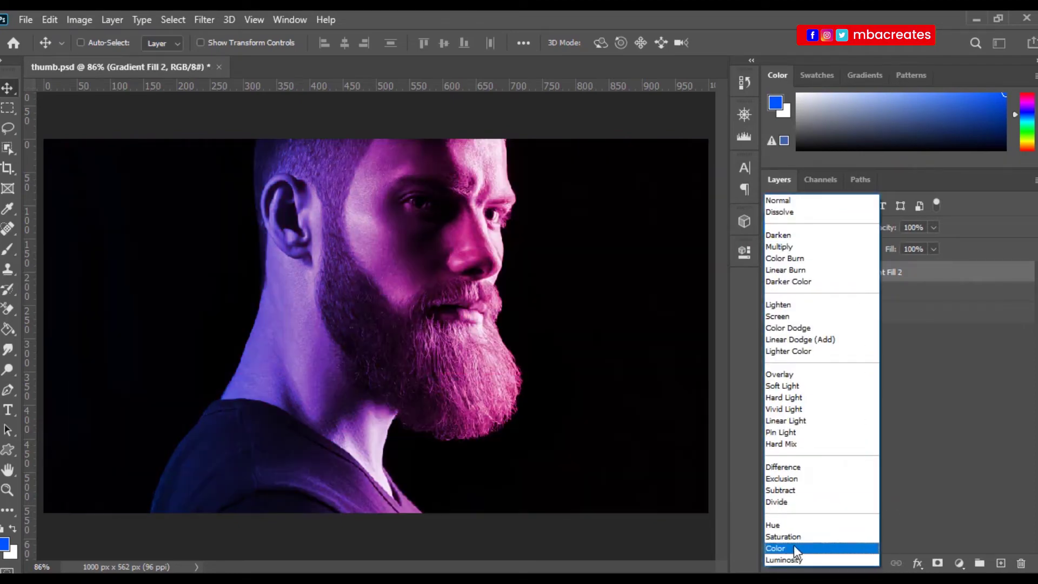
{"action": "left_click", "coordinate": [793, 547]}
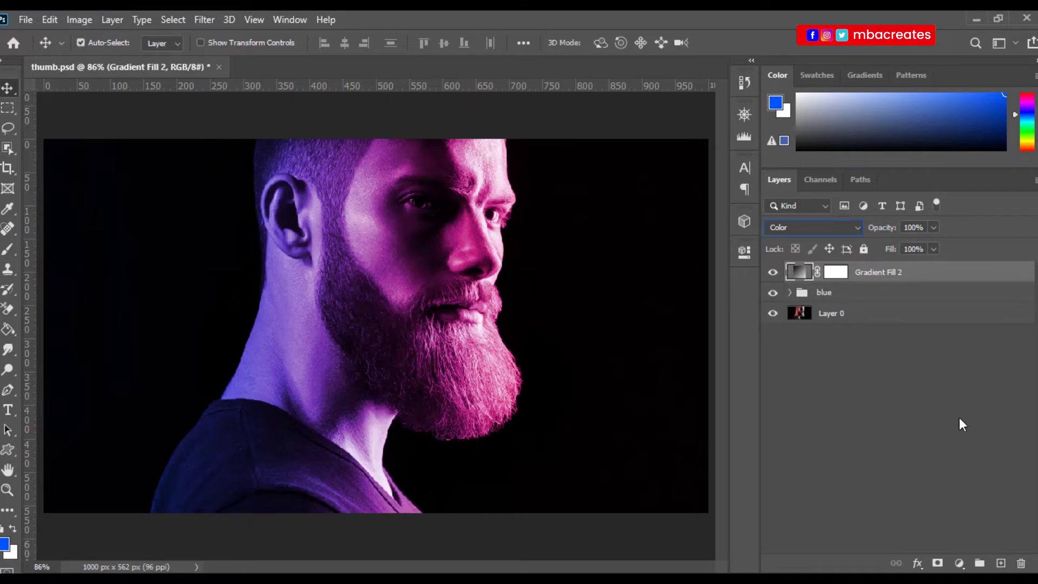
Duplicate the pink gradient fill layer and put both pink gradient layers in a group named "Red"
{"action": "key", "text": "ctrl+j"}
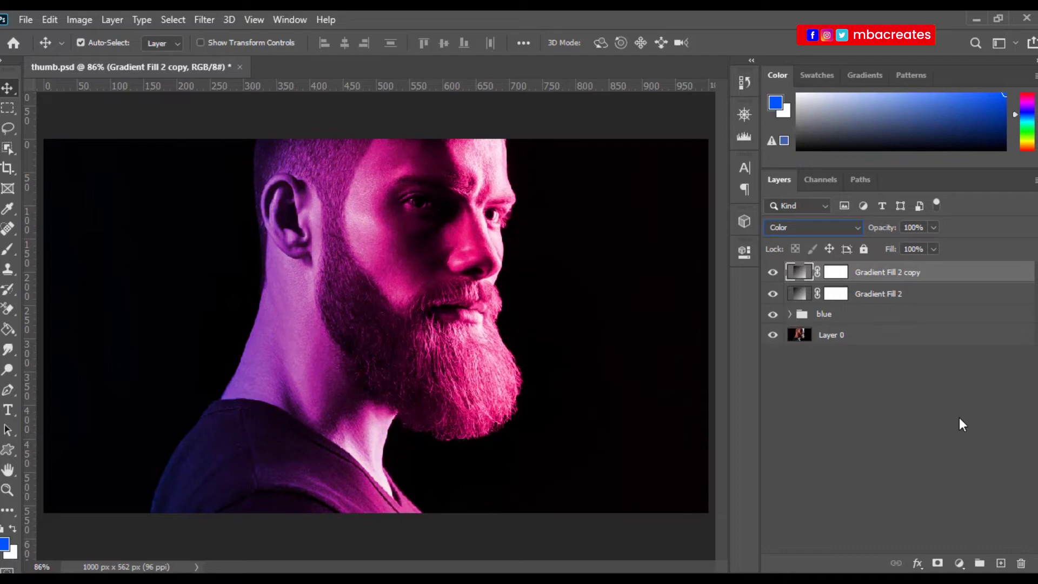
{"action": "left_click", "coordinate": [930, 294], "text": "ctrl"}
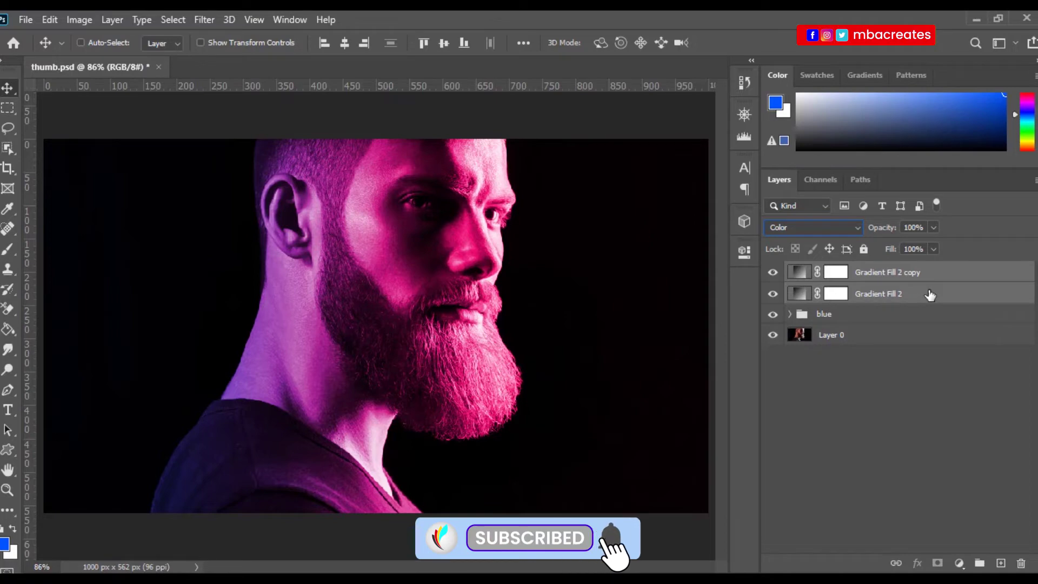
{"action": "key", "text": "ctrl"}
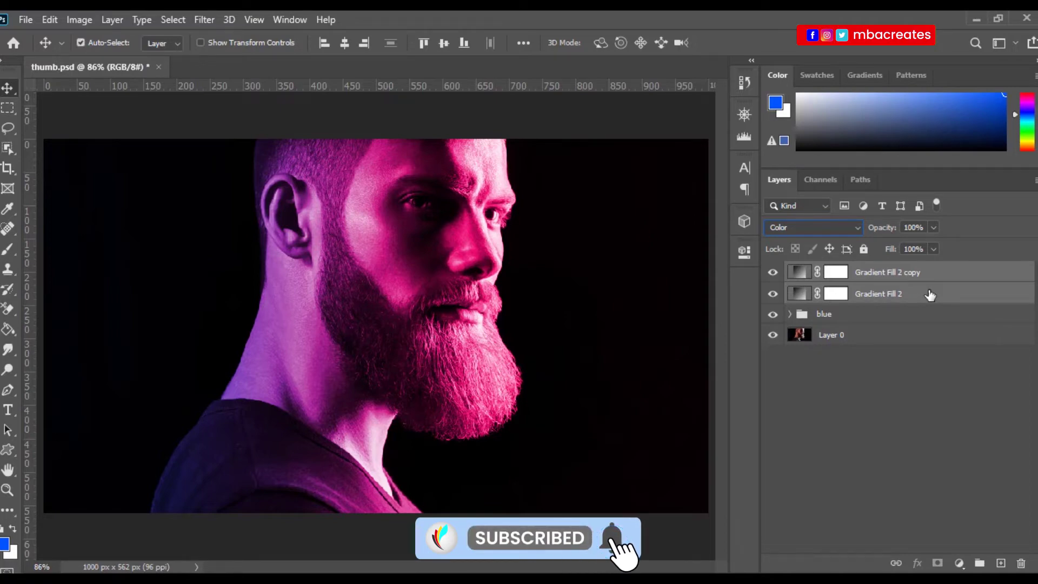
{"action": "key", "text": "ctrl+g"}
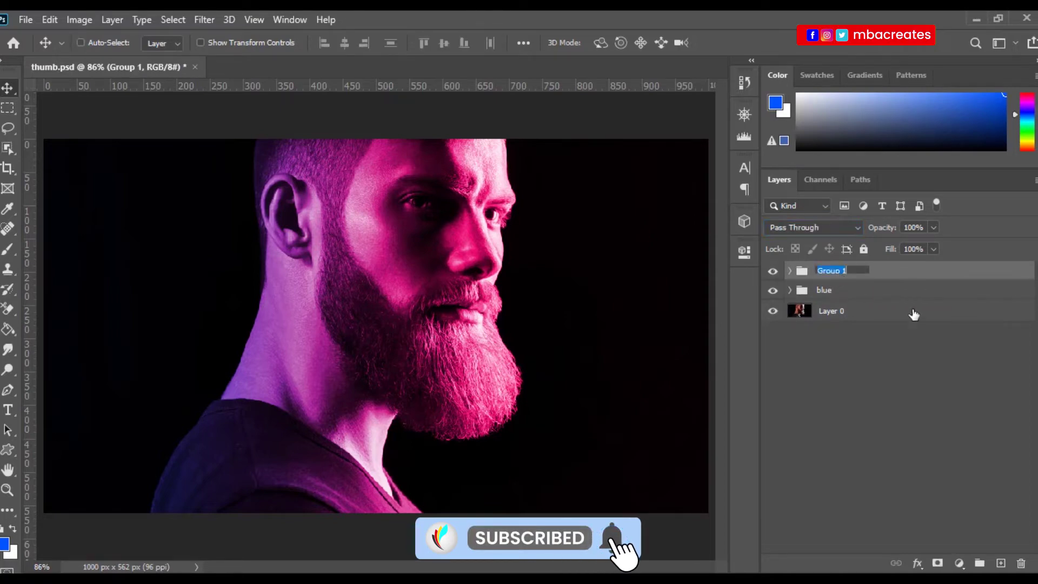
{"action": "type", "text": "Red"}
{"action": "key", "text": "Return"}
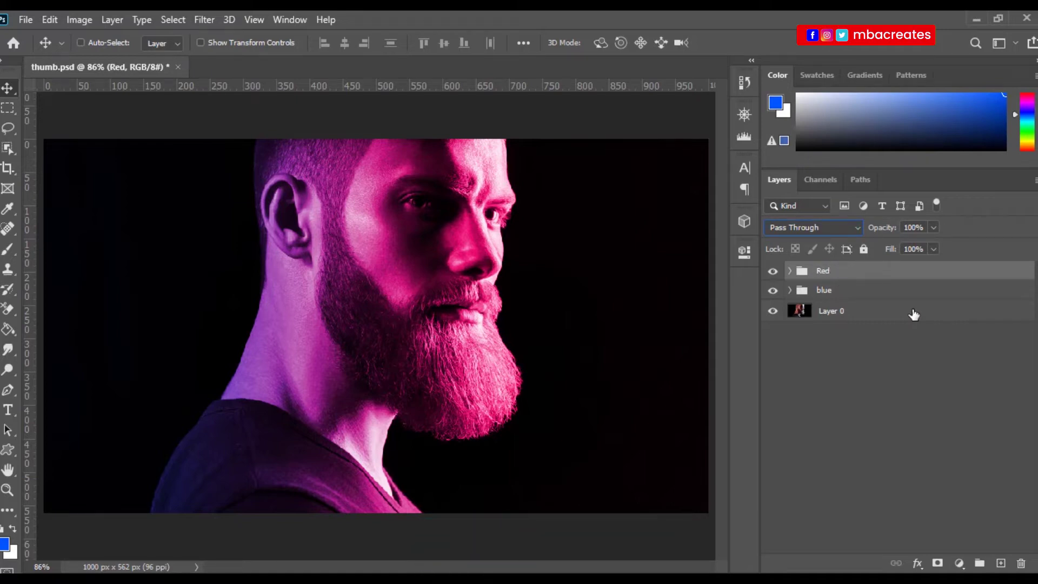
Move the blue group above the Red group and add a layer mask to it
{"action": "left_click", "coordinate": [865, 292]}
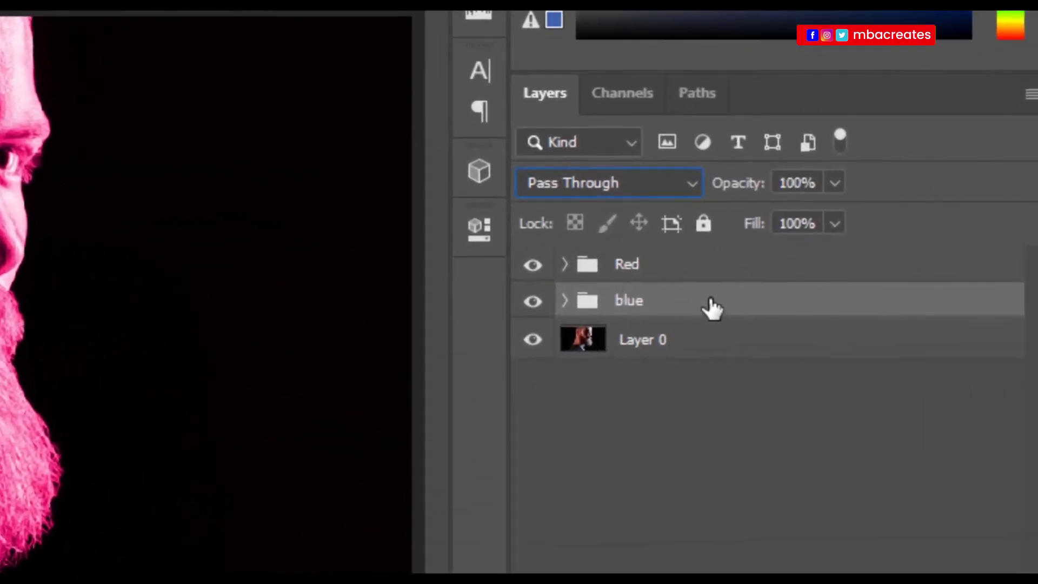
{"action": "left_click_drag", "start_coordinate": [868, 294], "coordinate": [867, 264]}
{"action": "mouse_move", "coordinate": [712, 252]}
{"action": "left_mouse_down"}
{"action": "mouse_move", "coordinate": [711, 241]}
{"action": "mouse_move", "coordinate": [692, 250]}
{"action": "left_mouse_up"}
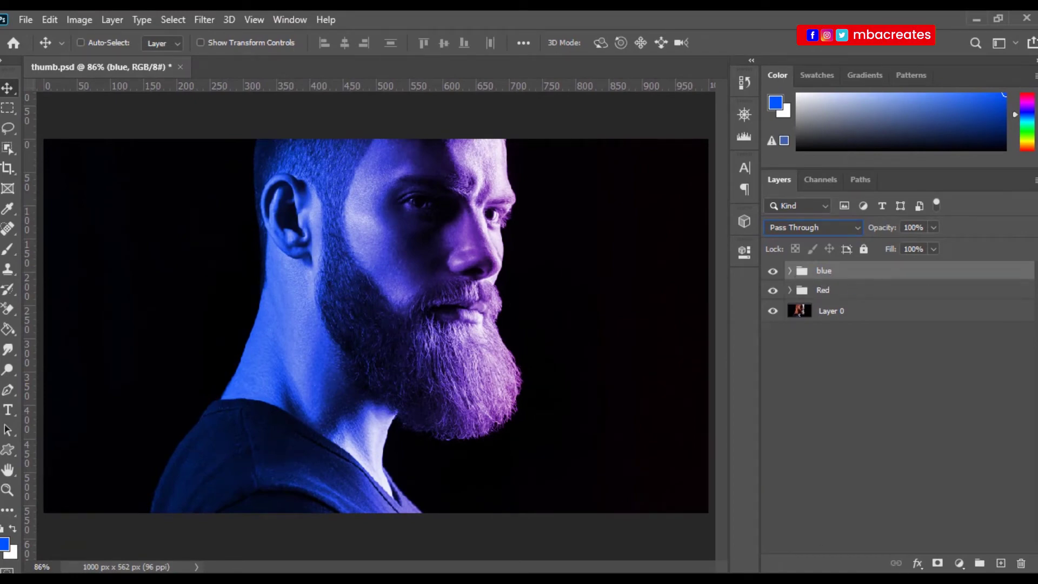
{"action": "left_click", "coordinate": [937, 567]}
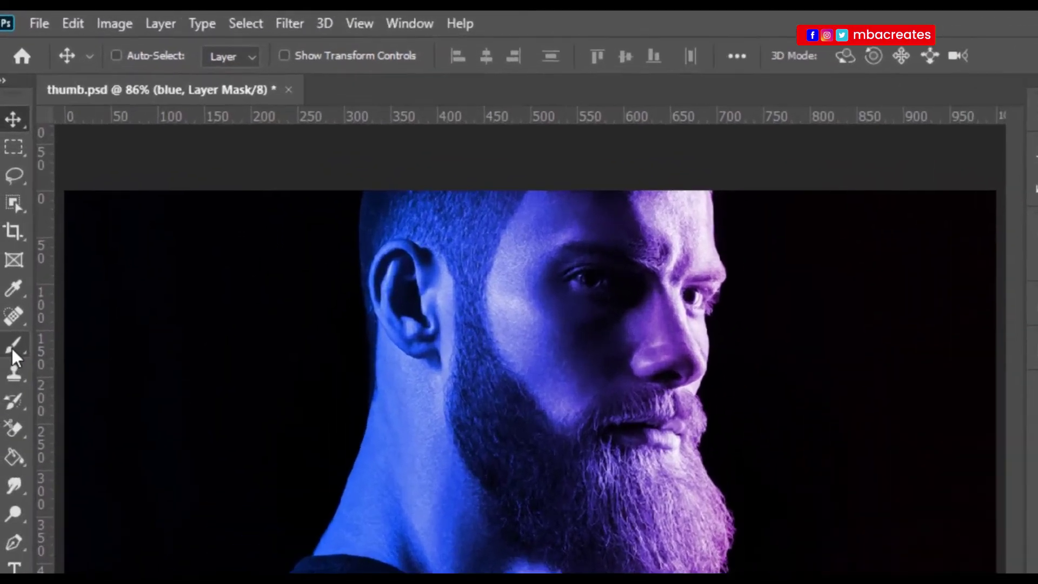
Set up the Brush tool with a Soft Round tip at 120 px size and 0% hardness
{"action": "key", "text": "b"}
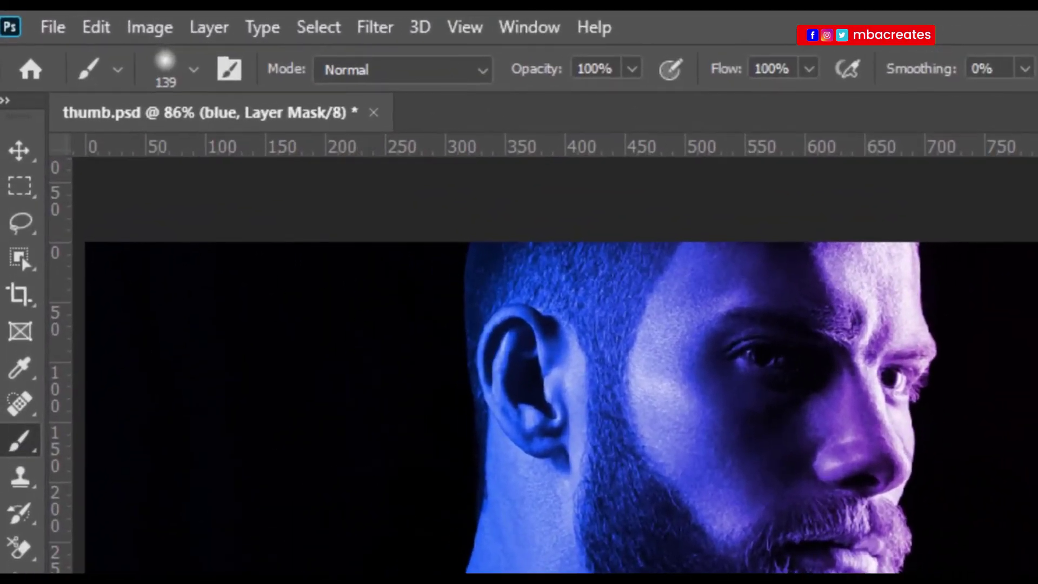
{"action": "left_click", "coordinate": [194, 70]}
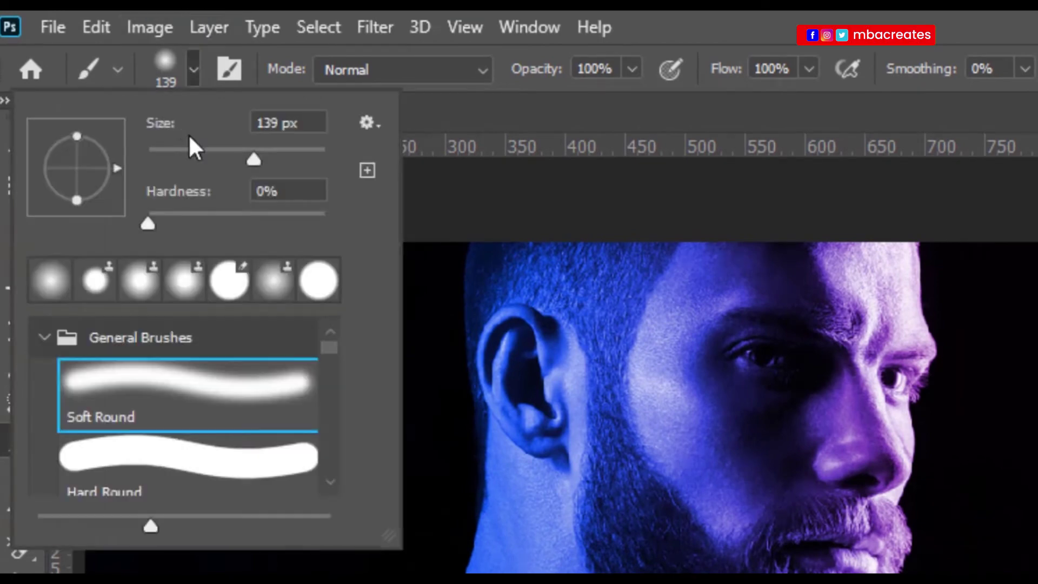
{"action": "left_click_drag", "start_coordinate": [253, 166], "coordinate": [249, 163]}
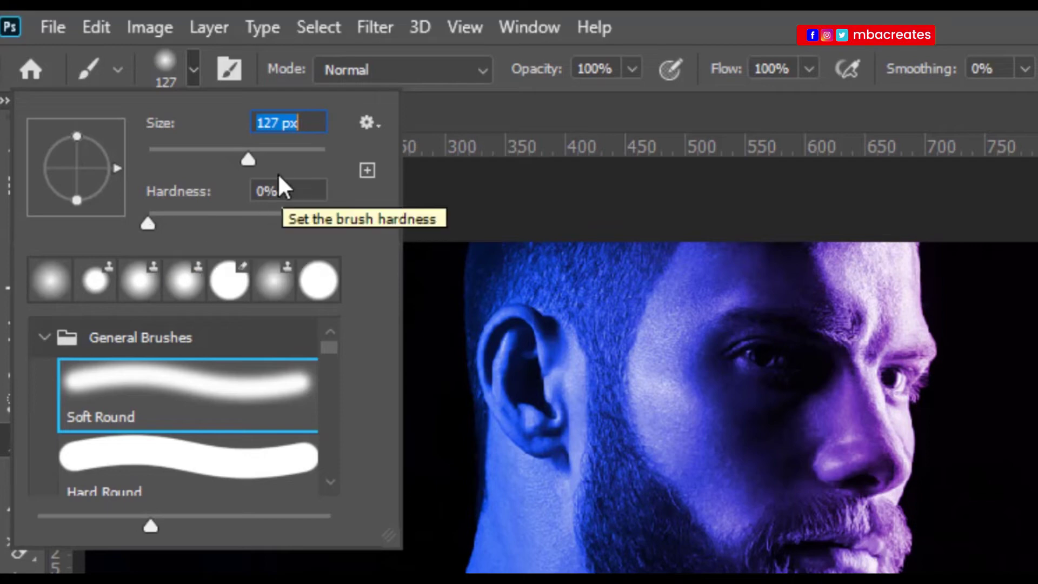
{"action": "left_click", "coordinate": [281, 125]}
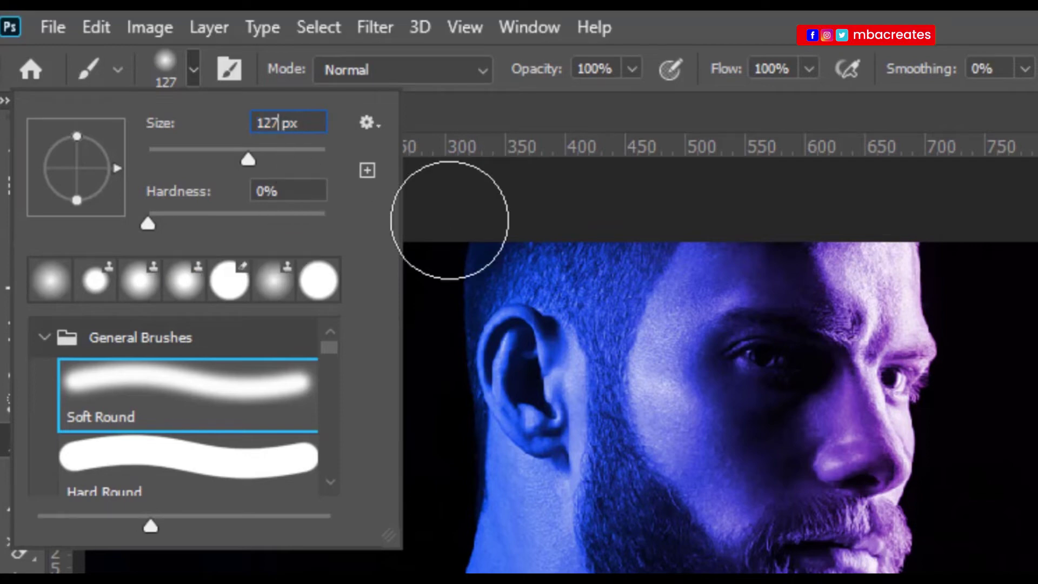
{"action": "key", "text": "BackSpace"}
{"action": "type", "text": "0"}
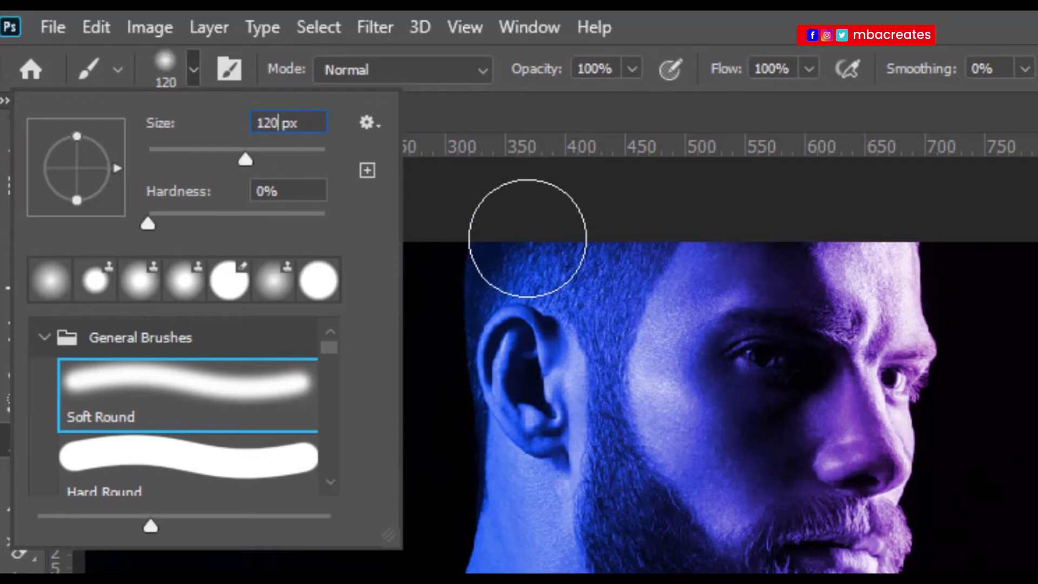
{"action": "key", "text": "Return"}
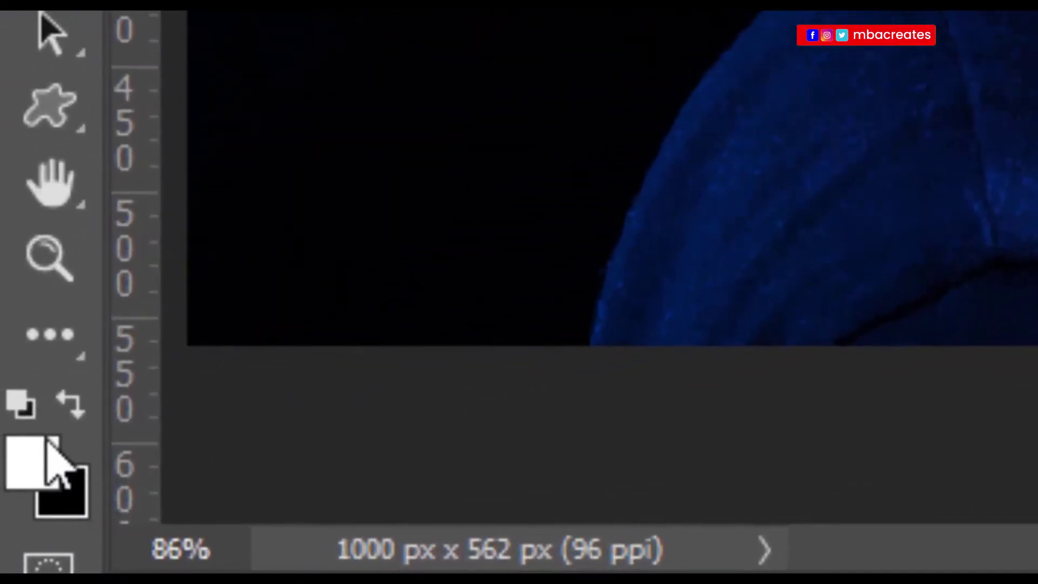
Paint black on the blue group's mask along the front of the face, beard and neck to reveal the red lighting
{"action": "left_click", "coordinate": [76, 403]}
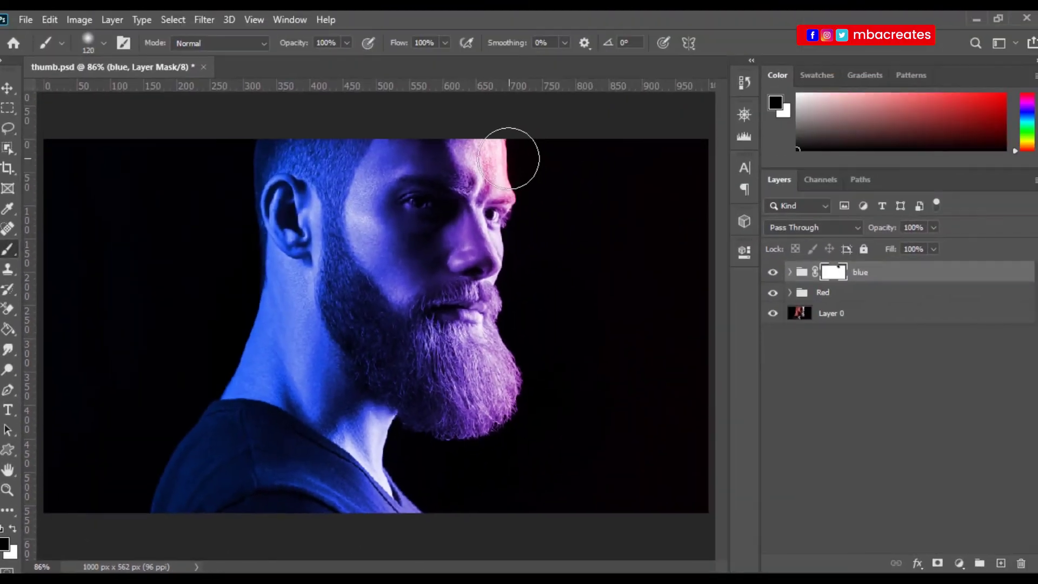
{"action": "mouse_move", "coordinate": [508, 158]}
{"action": "left_mouse_down"}
{"action": "mouse_move", "coordinate": [535, 231]}
{"action": "mouse_move", "coordinate": [511, 215]}
{"action": "left_mouse_up"}
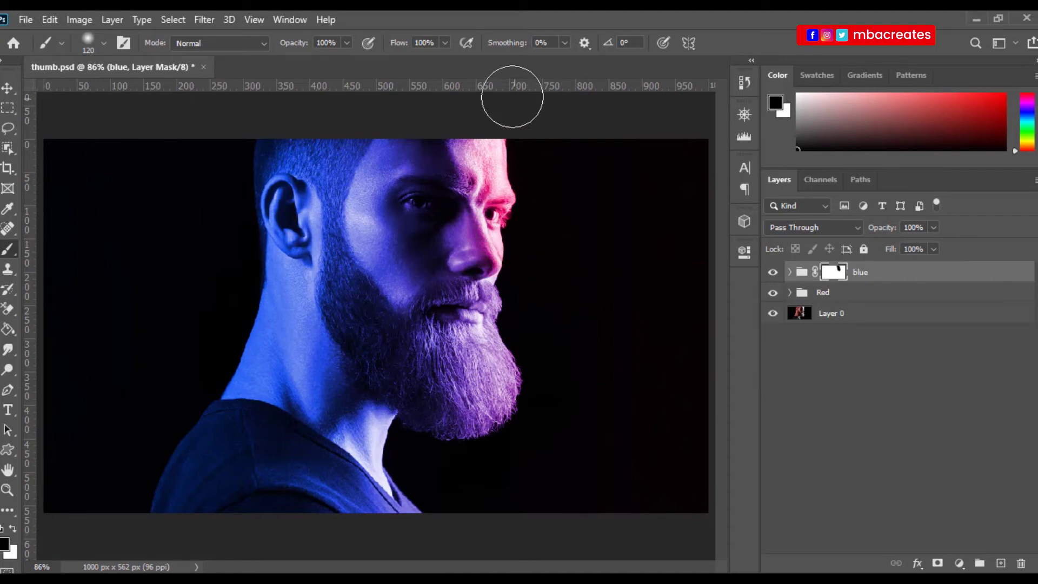
{"action": "mouse_move", "coordinate": [533, 235]}
{"action": "left_mouse_down"}
{"action": "mouse_move", "coordinate": [533, 327]}
{"action": "mouse_move", "coordinate": [507, 325]}
{"action": "mouse_move", "coordinate": [530, 339]}
{"action": "mouse_move", "coordinate": [504, 335]}
{"action": "mouse_move", "coordinate": [514, 348]}
{"action": "mouse_move", "coordinate": [491, 348]}
{"action": "left_mouse_up"}
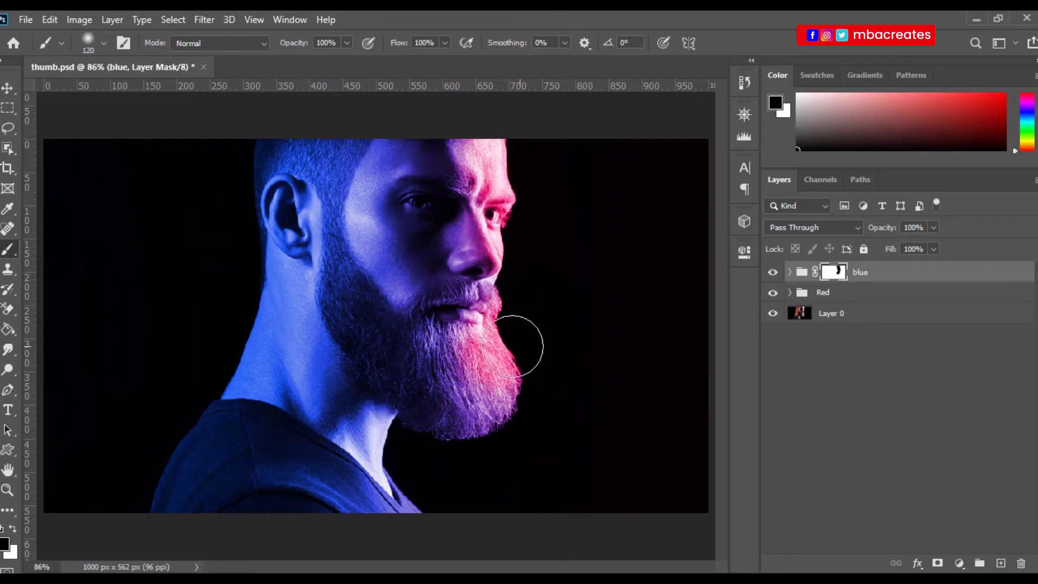
{"action": "mouse_move", "coordinate": [495, 355]}
{"action": "left_mouse_down"}
{"action": "mouse_move", "coordinate": [536, 385]}
{"action": "mouse_move", "coordinate": [497, 392]}
{"action": "left_mouse_up"}
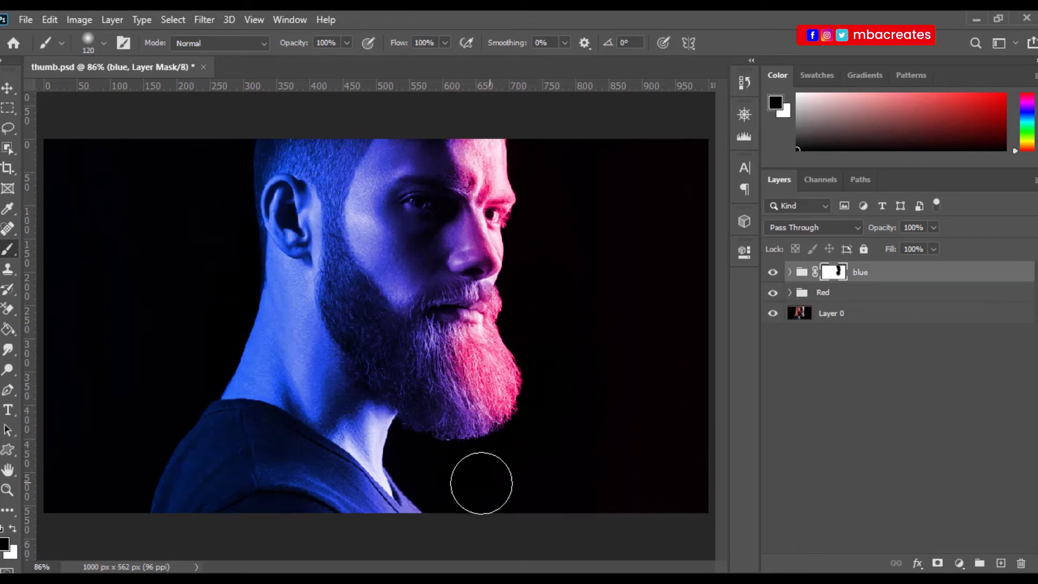
{"action": "mouse_move", "coordinate": [481, 483]}
{"action": "left_mouse_down"}
{"action": "mouse_move", "coordinate": [367, 444]}
{"action": "mouse_move", "coordinate": [410, 454]}
{"action": "mouse_move", "coordinate": [430, 477]}
{"action": "left_mouse_up"}
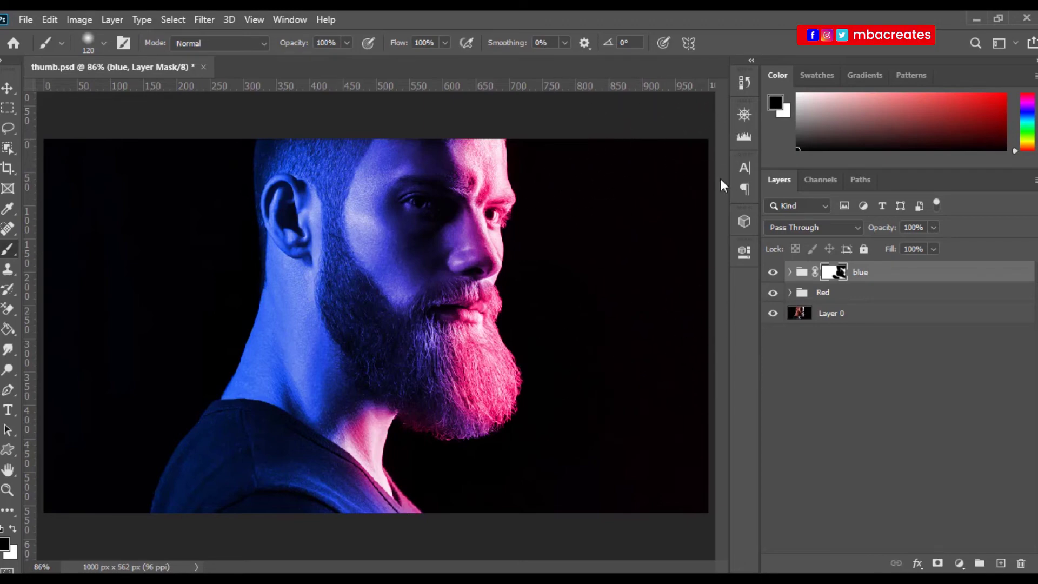
Refine the blue group's mask, painting white over the beard and cheek to restore blue, and switch the foreground colour back to black
{"action": "left_click", "coordinate": [13, 531]}
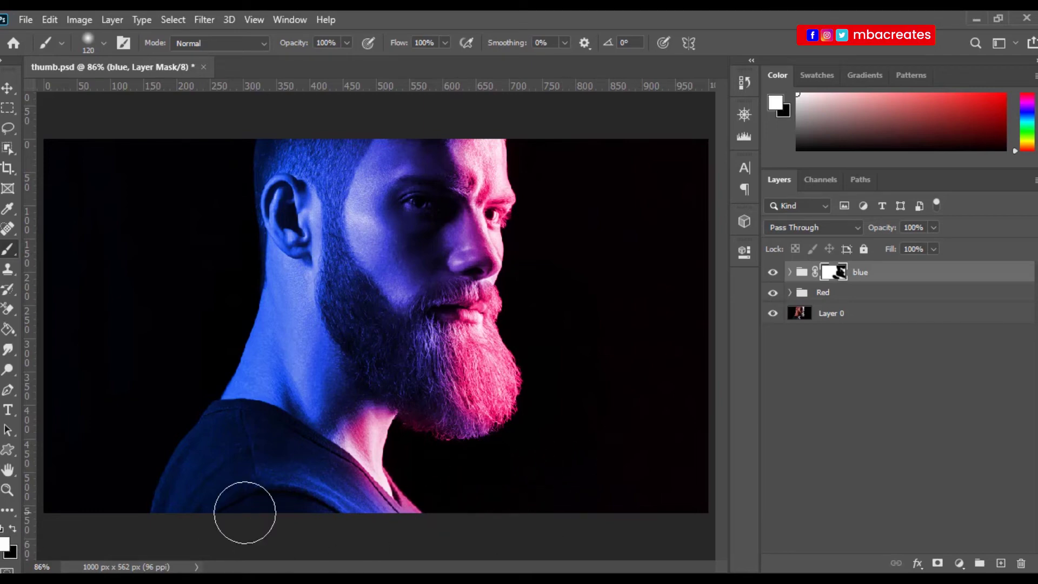
{"action": "mouse_move", "coordinate": [446, 454]}
{"action": "left_mouse_down"}
{"action": "mouse_move", "coordinate": [417, 453]}
{"action": "mouse_move", "coordinate": [429, 449]}
{"action": "mouse_move", "coordinate": [423, 361]}
{"action": "mouse_move", "coordinate": [427, 401]}
{"action": "mouse_move", "coordinate": [459, 409]}
{"action": "mouse_move", "coordinate": [414, 392]}
{"action": "mouse_move", "coordinate": [447, 418]}
{"action": "mouse_move", "coordinate": [415, 340]}
{"action": "mouse_move", "coordinate": [434, 382]}
{"action": "left_mouse_up"}
{"action": "mouse_move", "coordinate": [424, 190]}
{"action": "left_mouse_down"}
{"action": "mouse_move", "coordinate": [433, 239]}
{"action": "mouse_move", "coordinate": [440, 246]}
{"action": "mouse_move", "coordinate": [448, 234]}
{"action": "mouse_move", "coordinate": [446, 252]}
{"action": "mouse_move", "coordinate": [455, 241]}
{"action": "mouse_move", "coordinate": [431, 245]}
{"action": "mouse_move", "coordinate": [443, 234]}
{"action": "mouse_move", "coordinate": [431, 252]}
{"action": "mouse_move", "coordinate": [519, 282]}
{"action": "mouse_move", "coordinate": [447, 264]}
{"action": "mouse_move", "coordinate": [318, 259]}
{"action": "mouse_move", "coordinate": [390, 261]}
{"action": "left_mouse_up"}
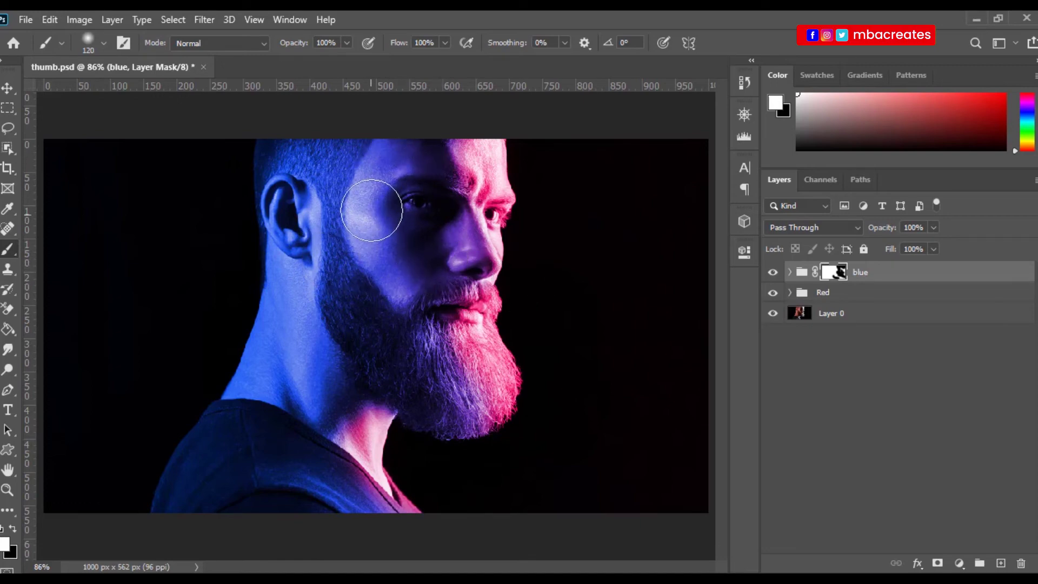
{"action": "left_click", "coordinate": [11, 530]}
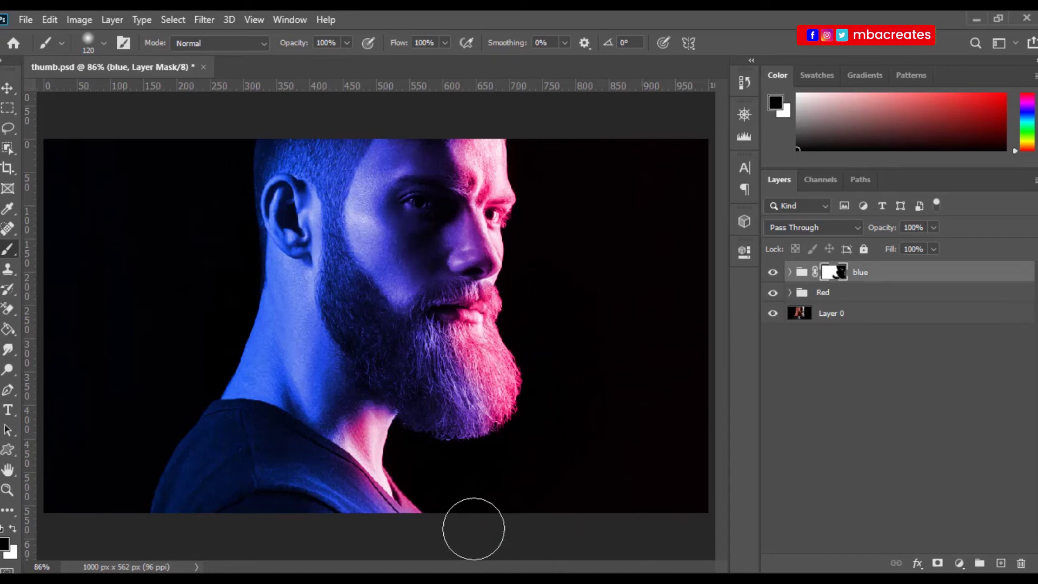
{"action": "left_click", "coordinate": [14, 529]}
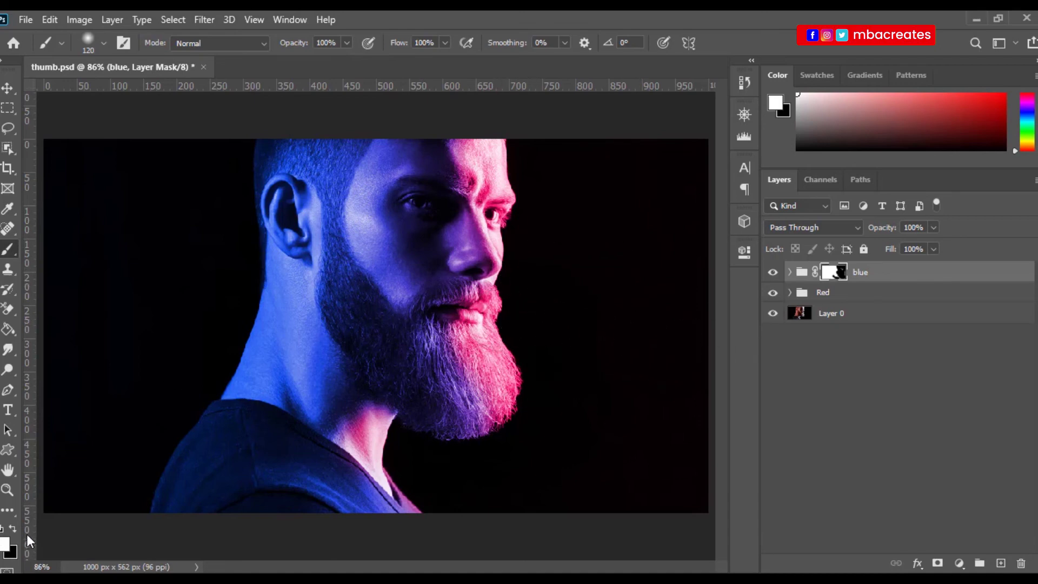
{"action": "left_click", "coordinate": [11, 528]}
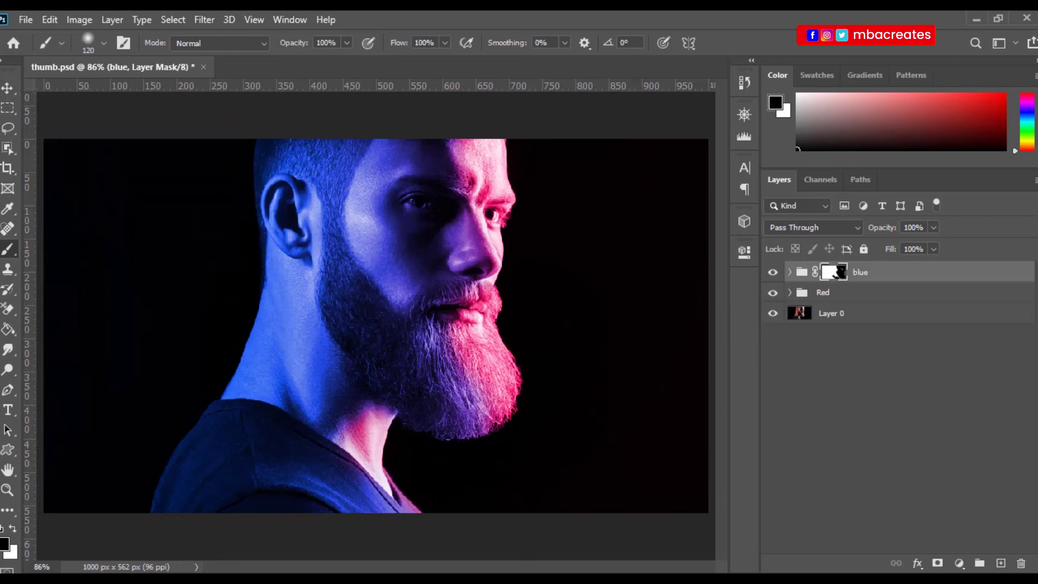
Switch to the Move tool and select the blue group, the Red group and Layer 0 together
{"action": "left_click", "coordinate": [6, 89]}
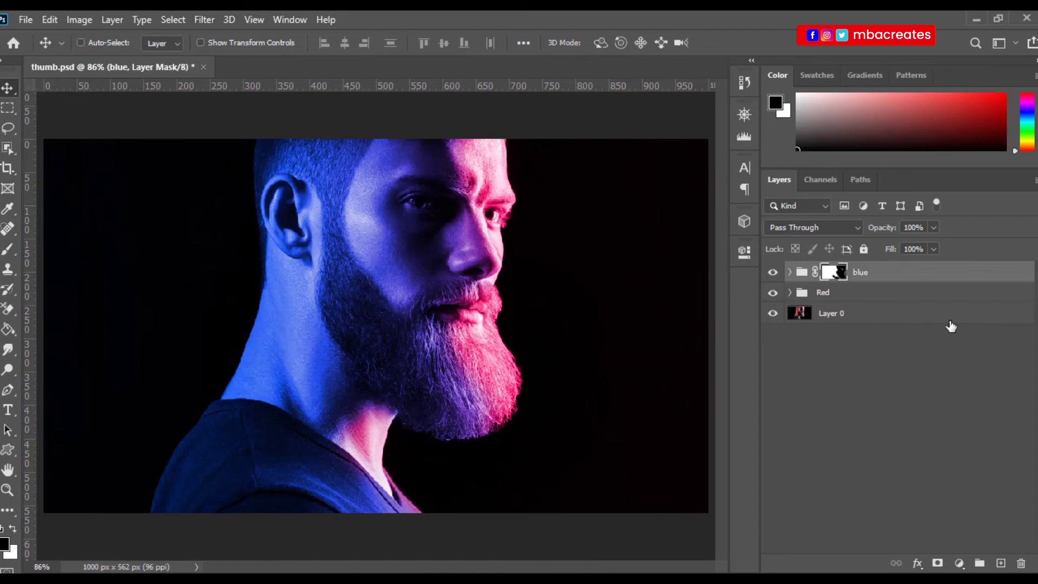
{"action": "left_click", "coordinate": [894, 300], "text": "shift"}
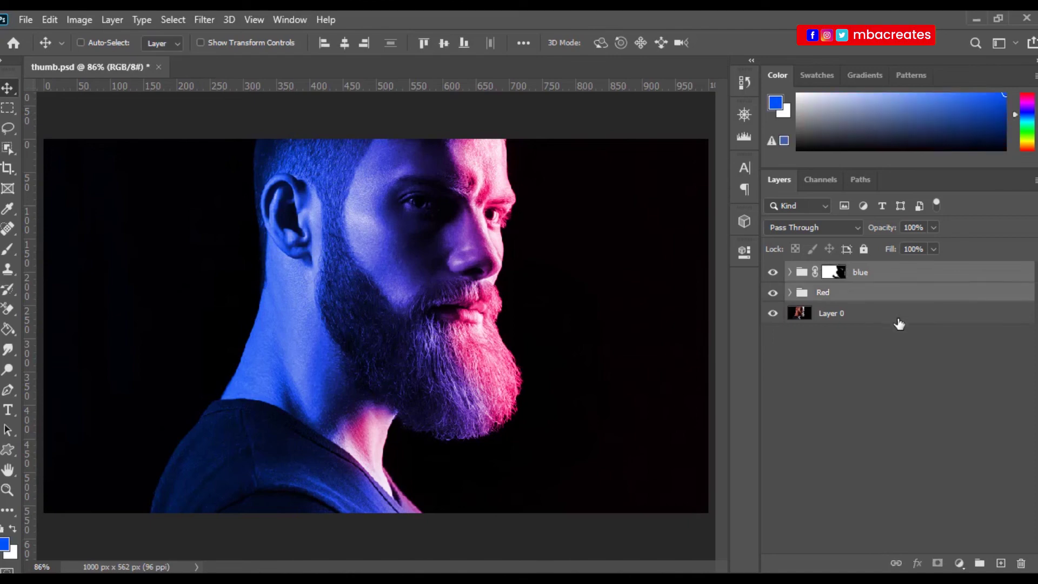
{"action": "left_click", "coordinate": [902, 319], "text": "shift"}
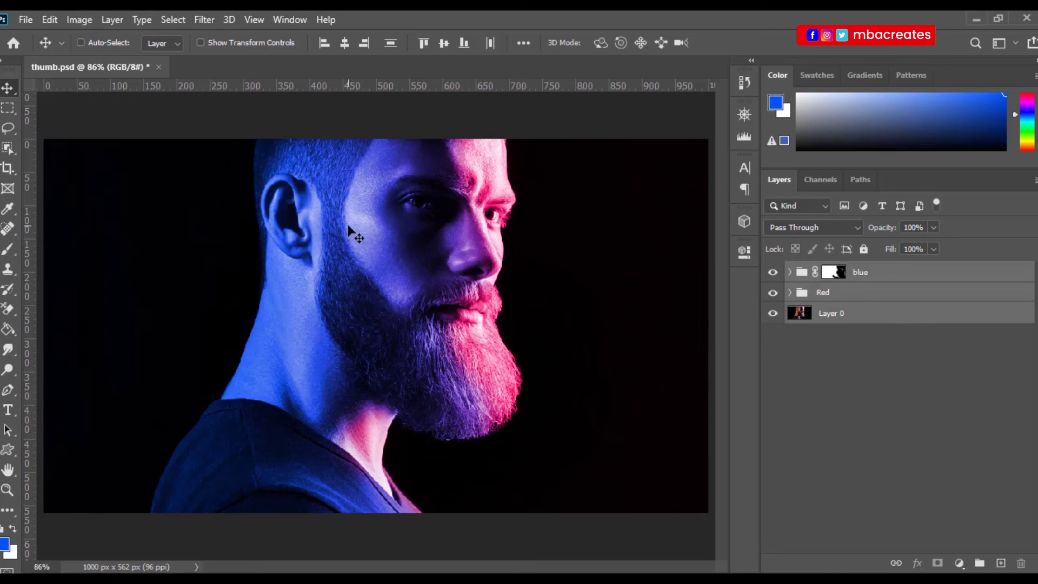
{"action": "left_click", "coordinate": [113, 20]}
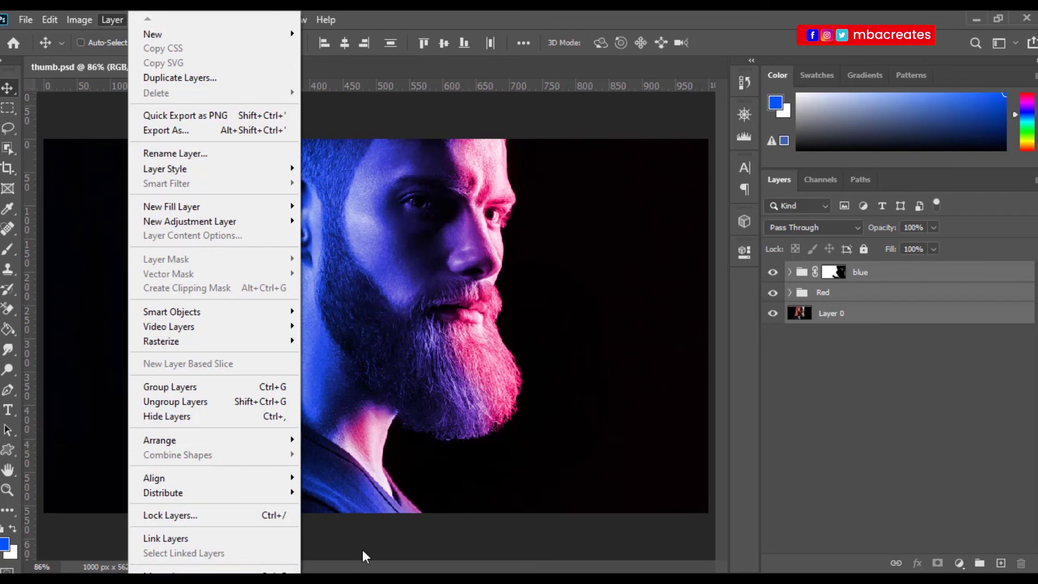
{"action": "left_click", "coordinate": [606, 11]}
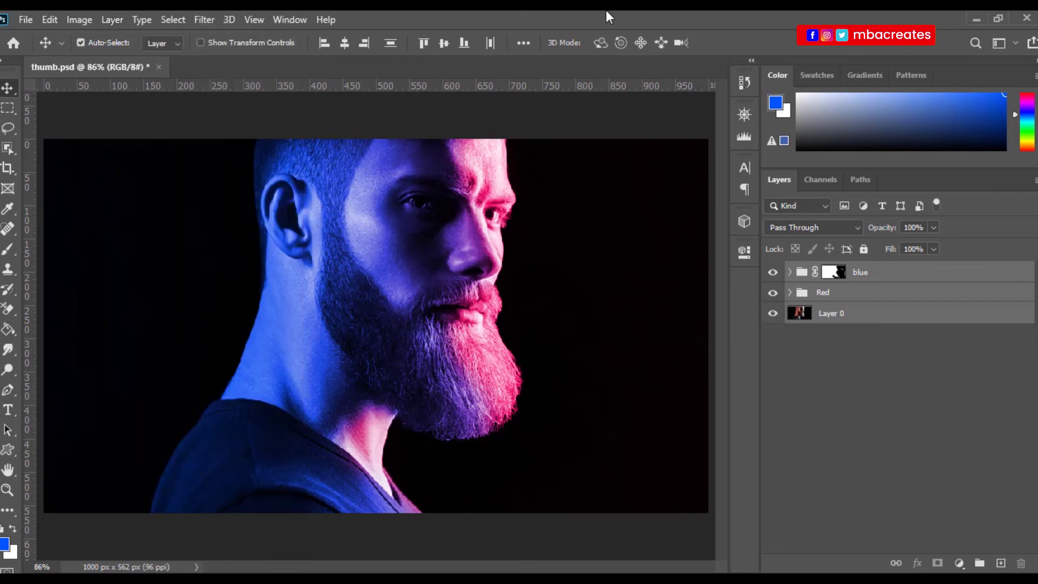